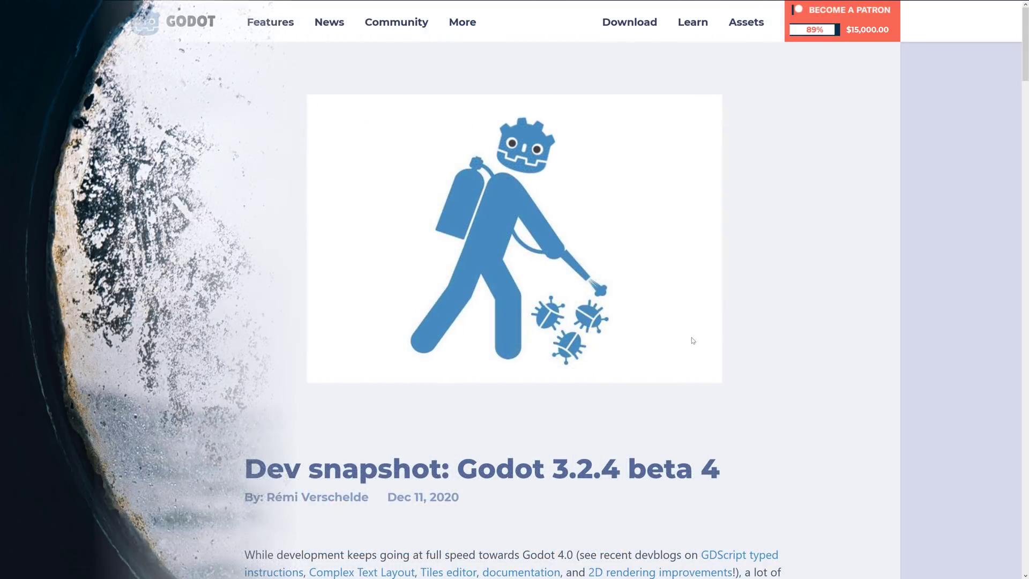
Scroll the beta 4 blog post past its header image to the introduction.
scroll(694, 341, "down", 1)
scroll(694, 341, "down", 2)
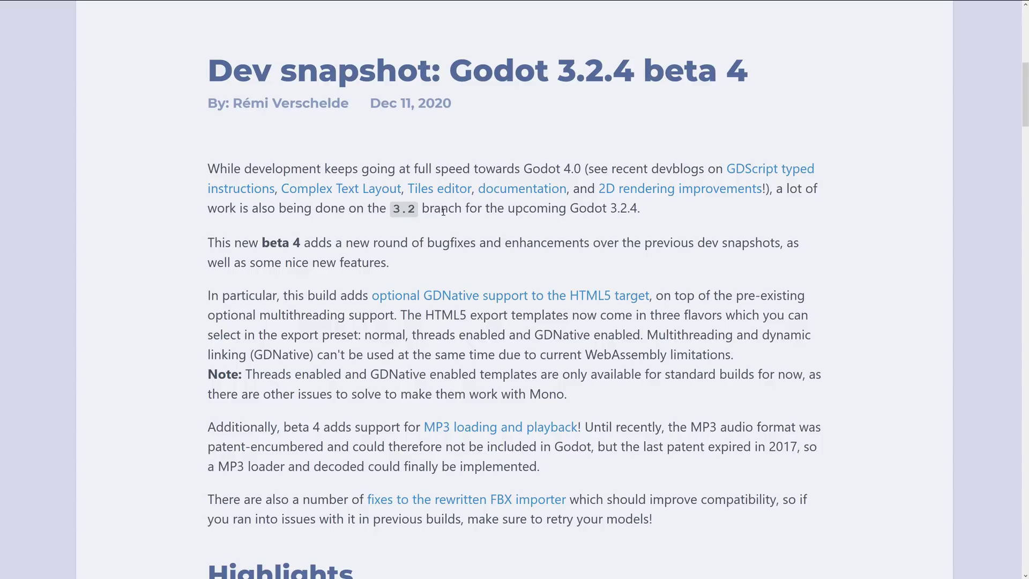
scroll(545, 152, "down", 1)
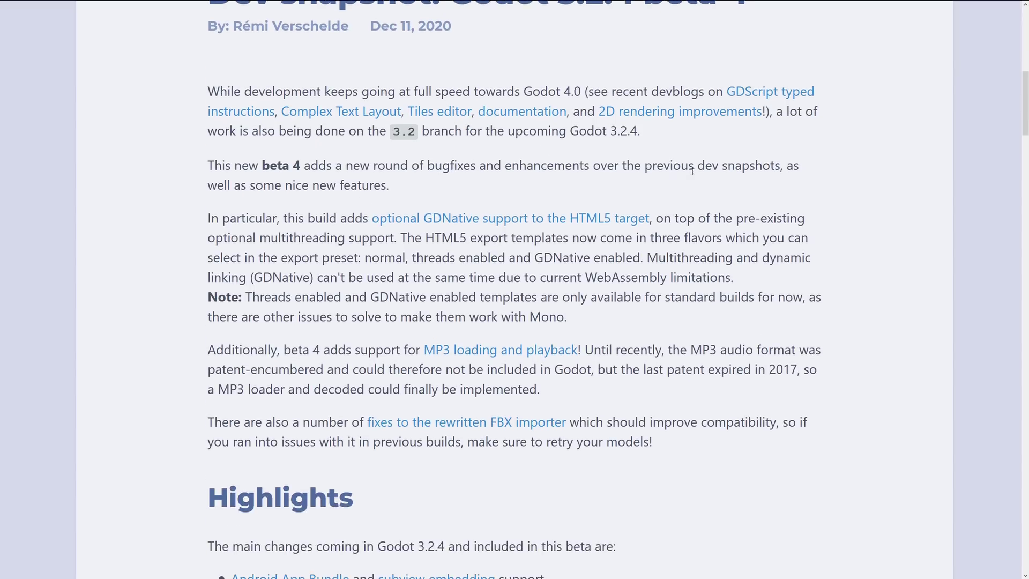
scroll(706, 169, "down", 1)
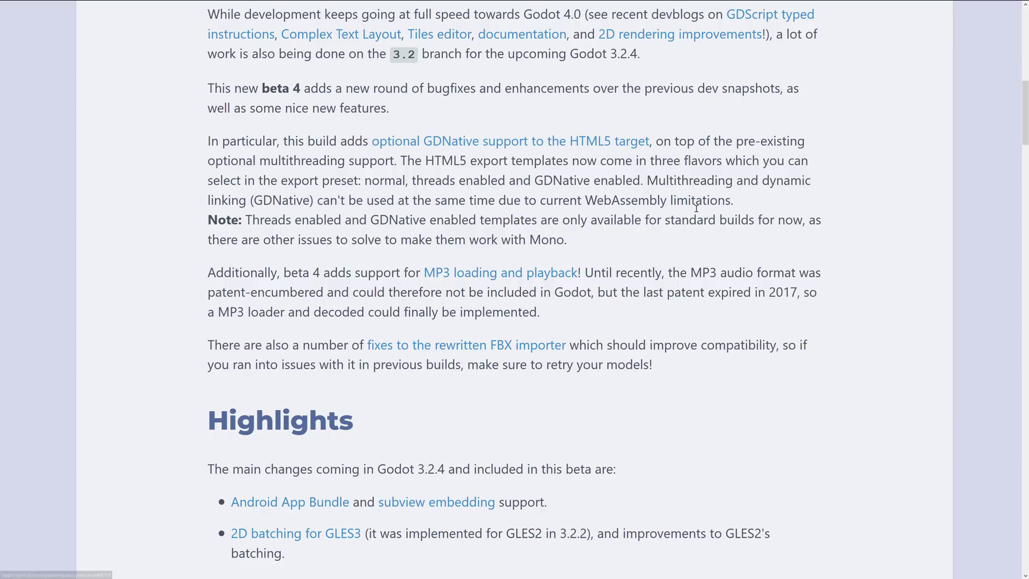
Scroll down slightly so the MP3 paragraph sits above the Highlights list.
scroll(696, 208, "down", 2)
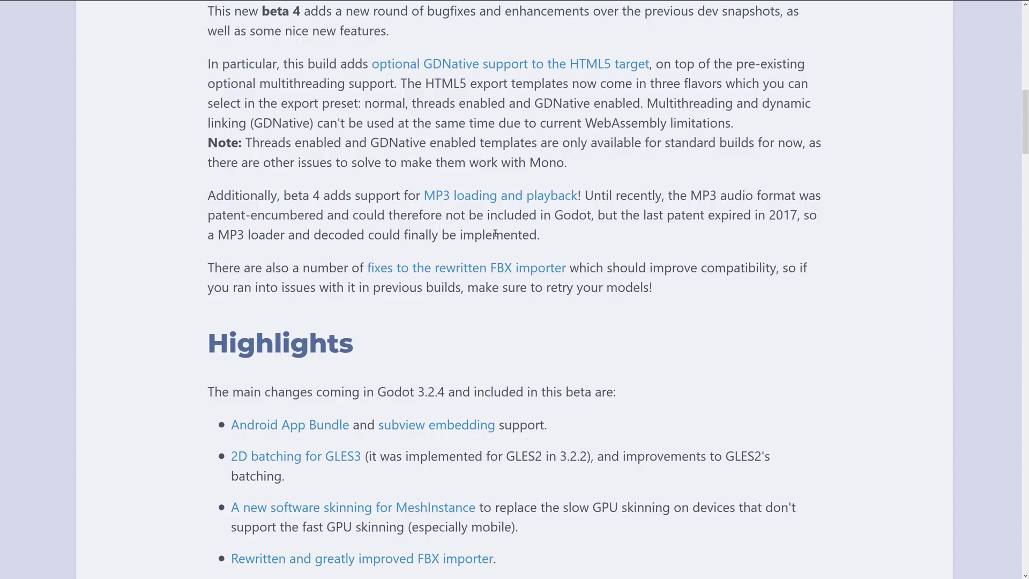
Select the MP3 loading and playback paragraph, then switch to the MP3 format page.
left_click_drag(540, 235, 145, 186)
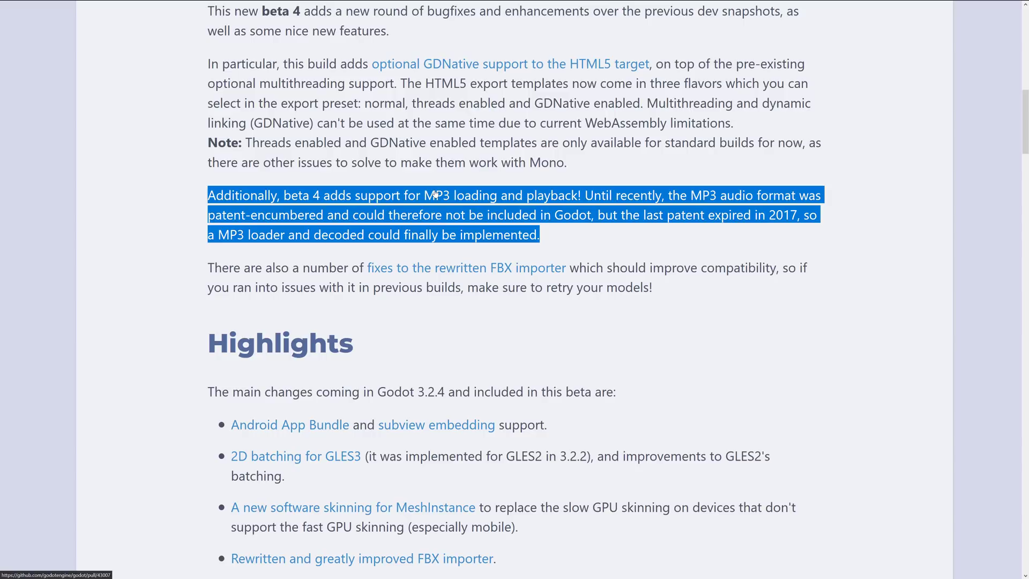
key("ctrl+Tab")
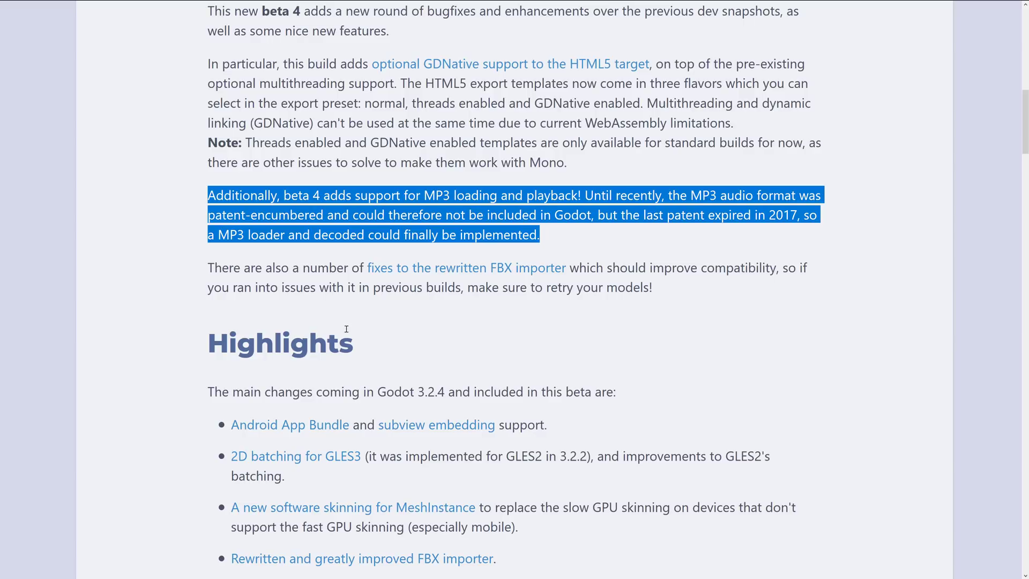
Open the MPBee project, create a 2D scene with a Node2D root, and select bee.mp3.
key("alt+Tab")
key("Tab")
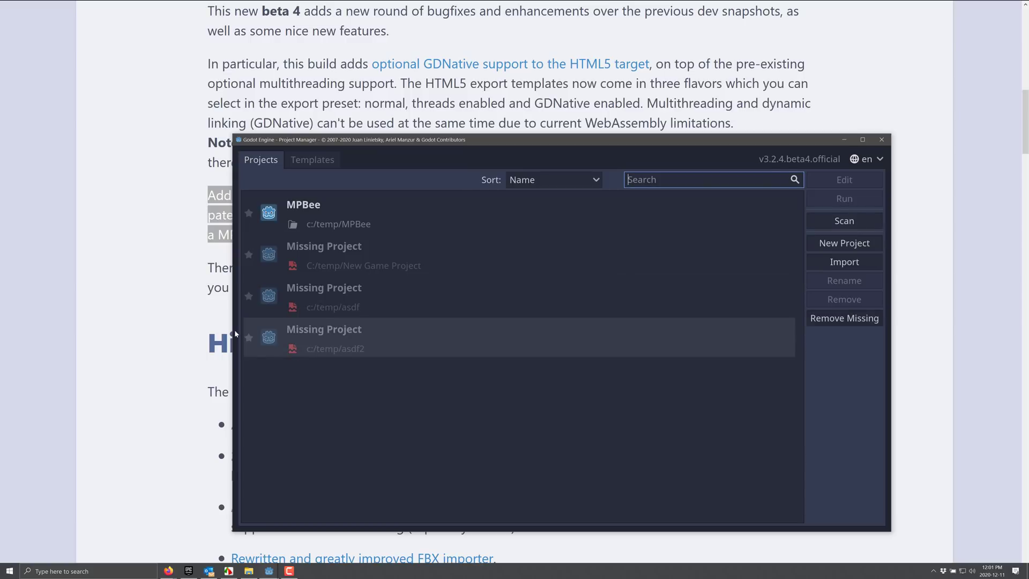
double_click(332, 213)
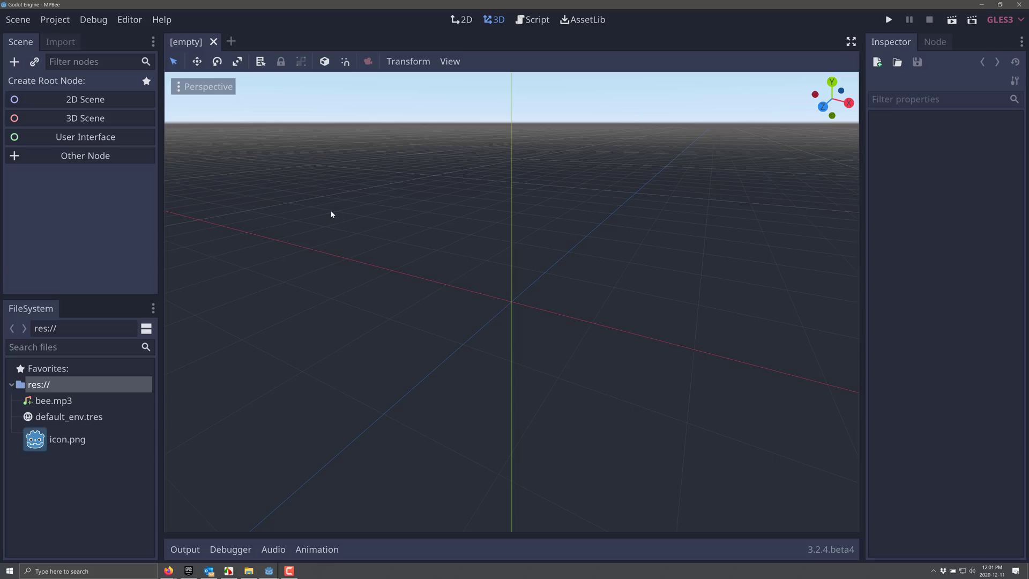
left_click(81, 99)
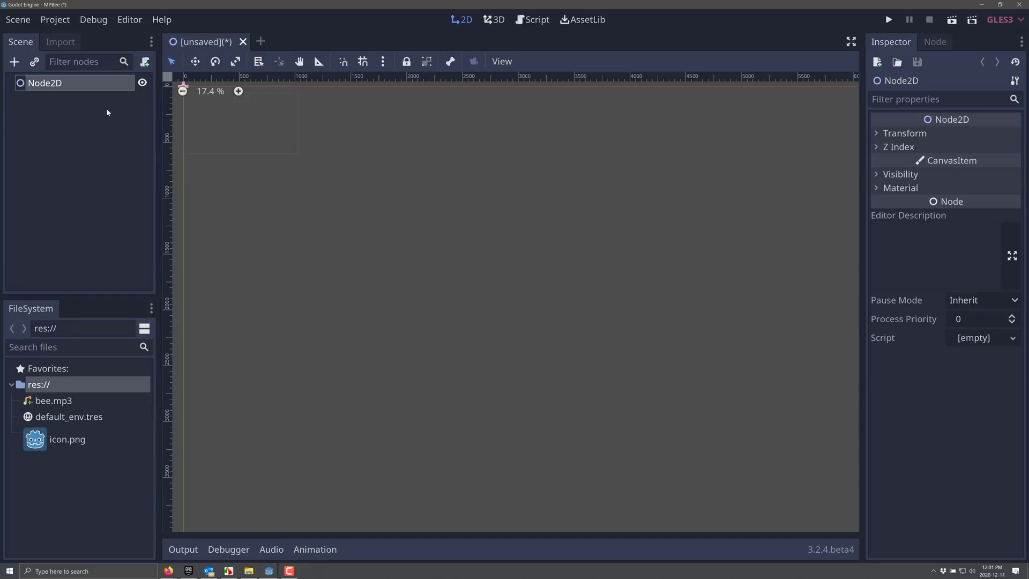
left_click(33, 400)
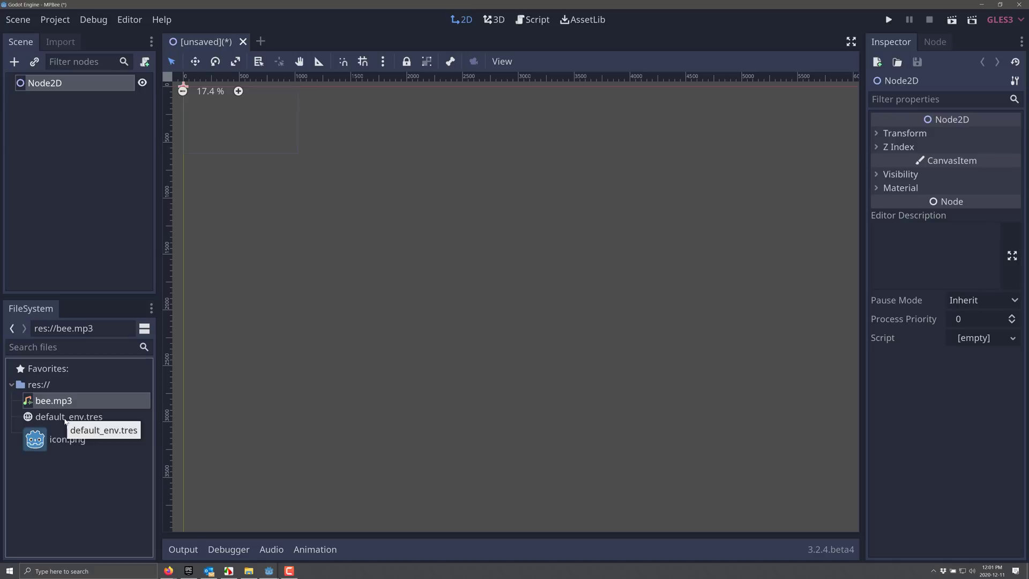
left_click(162, 20)
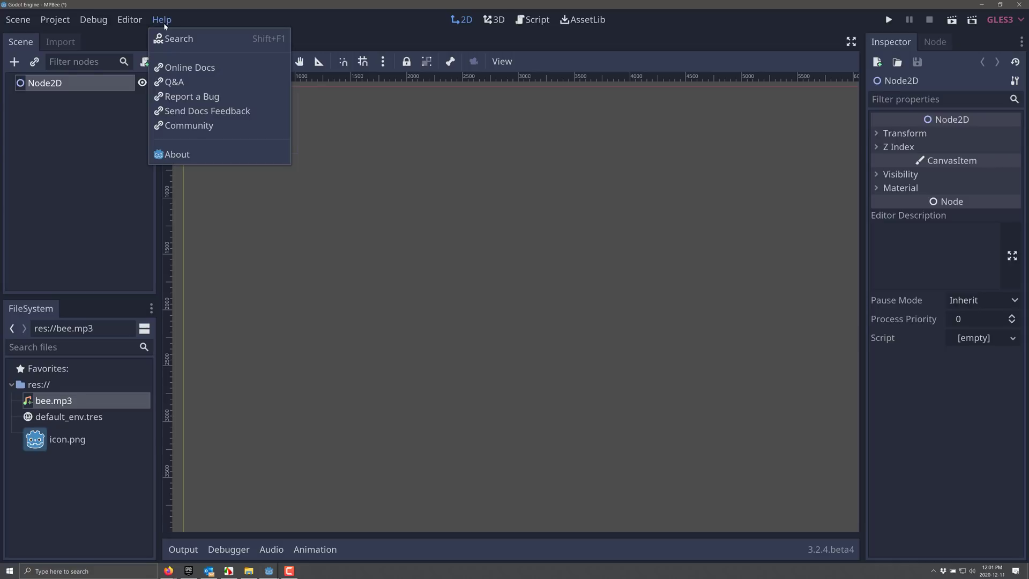
left_click(177, 155)
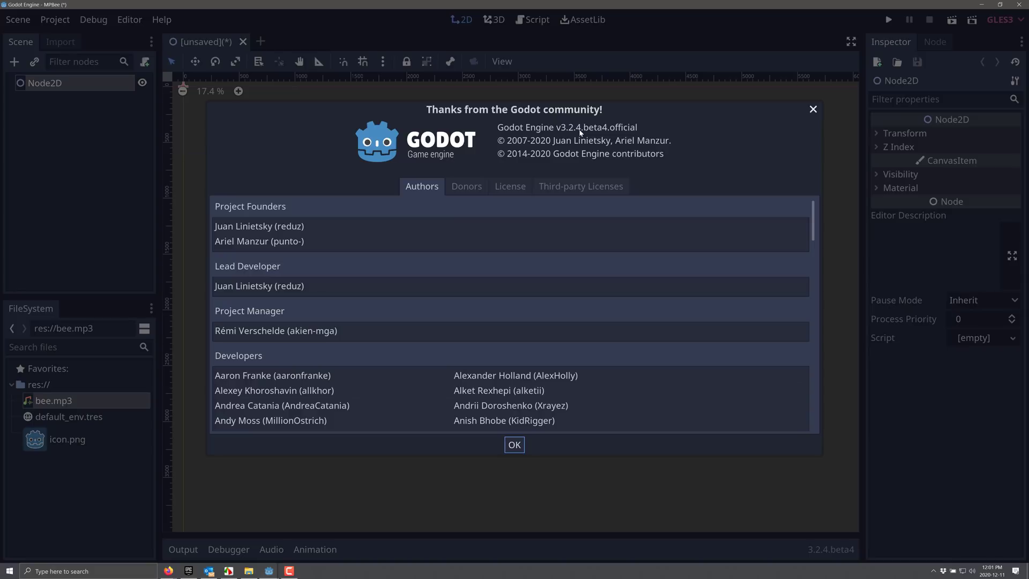
left_click(812, 109)
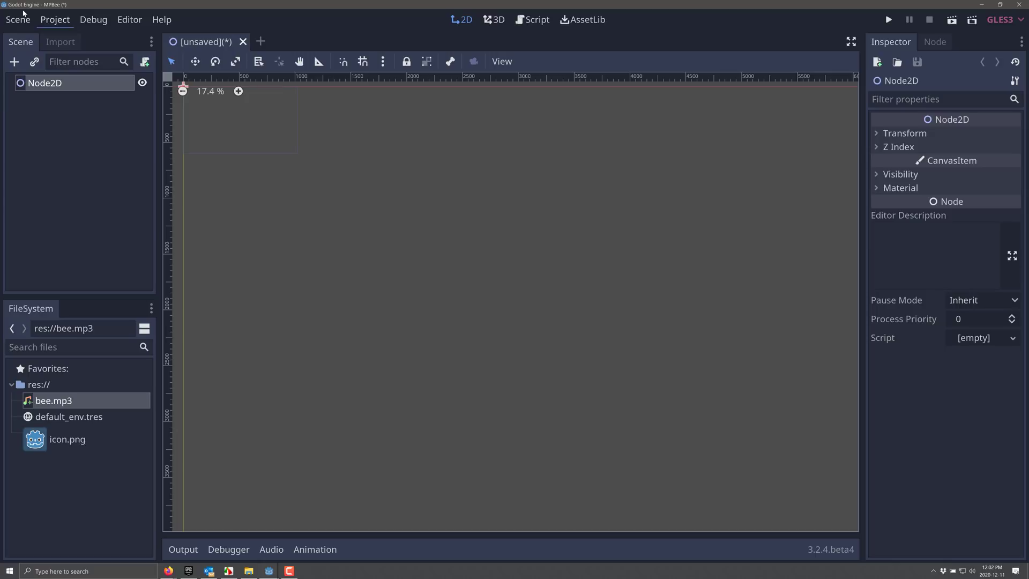
Search 'audio' among node types and add an AudioStreamPlayer2D child under Node2D.
left_click(15, 61)
type("audio")
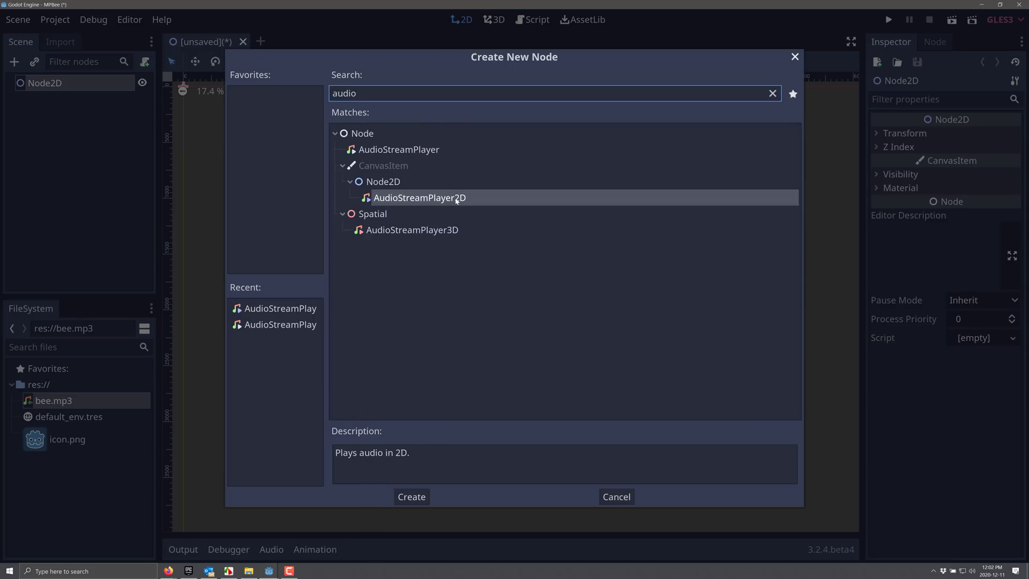
left_click(423, 235)
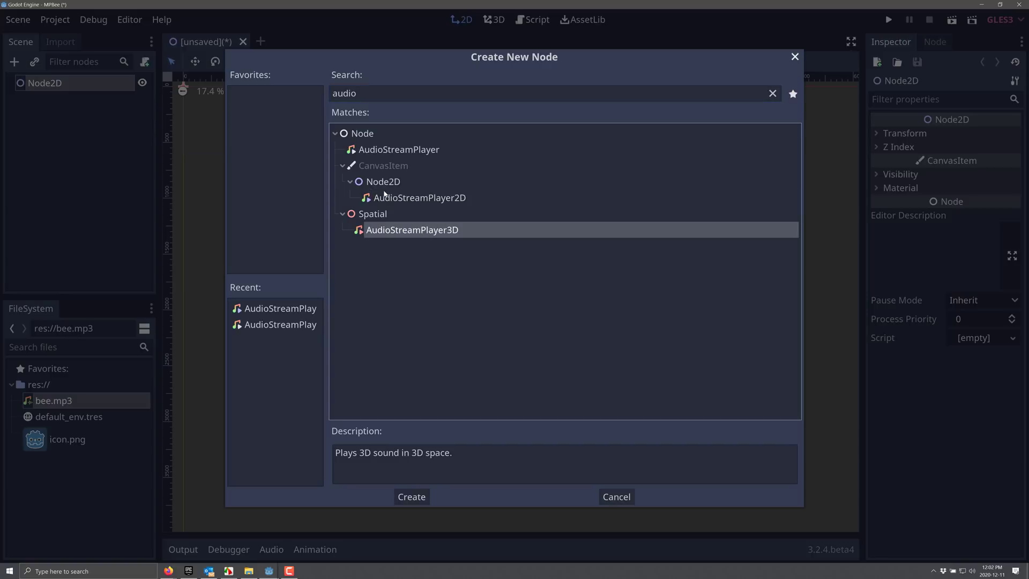
left_click(423, 200)
double_click(425, 202)
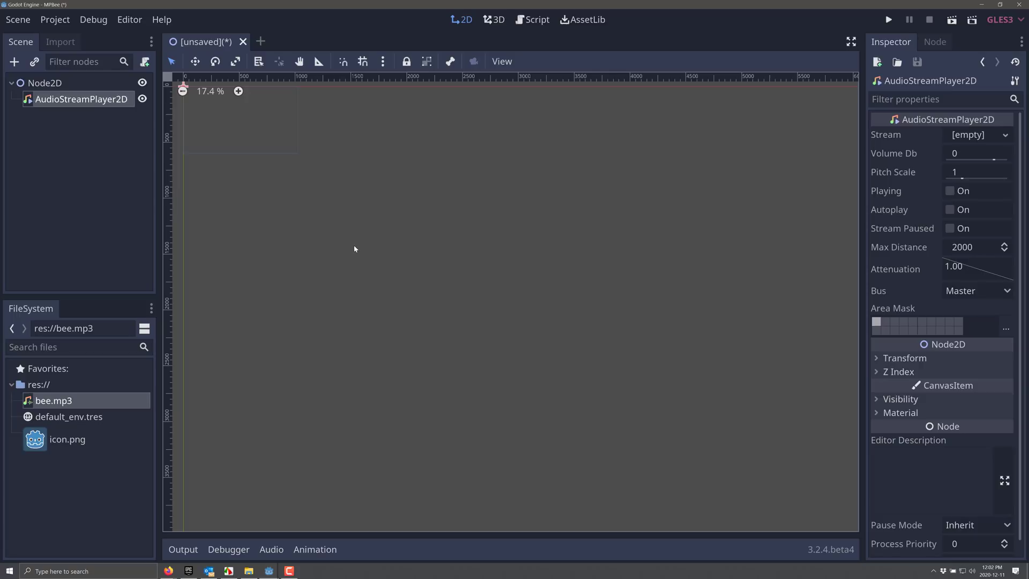
left_click(1005, 135)
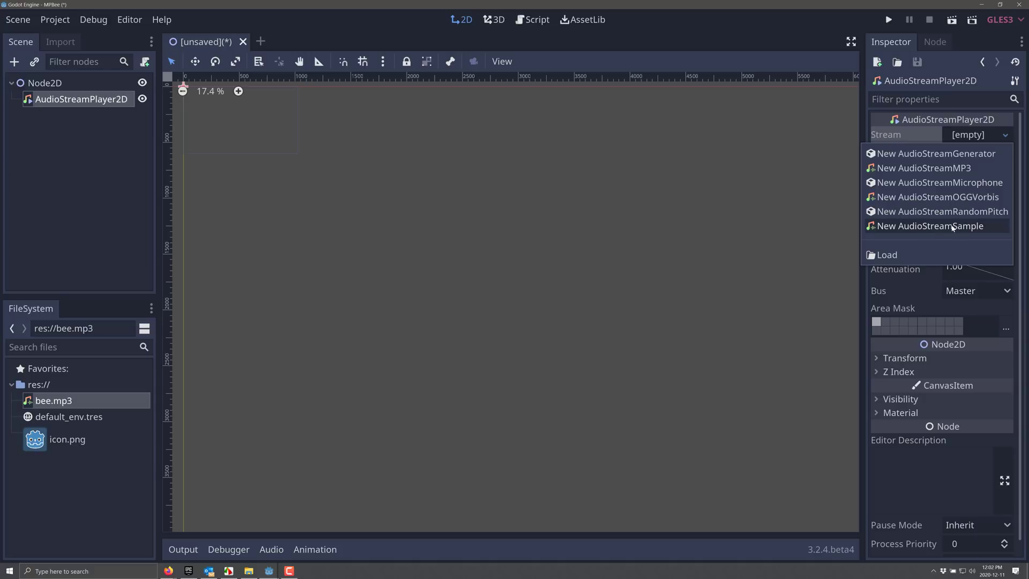
Drag bee.mp3 into the Stream property, then toggle Playing on and off to preview it.
left_click(945, 171)
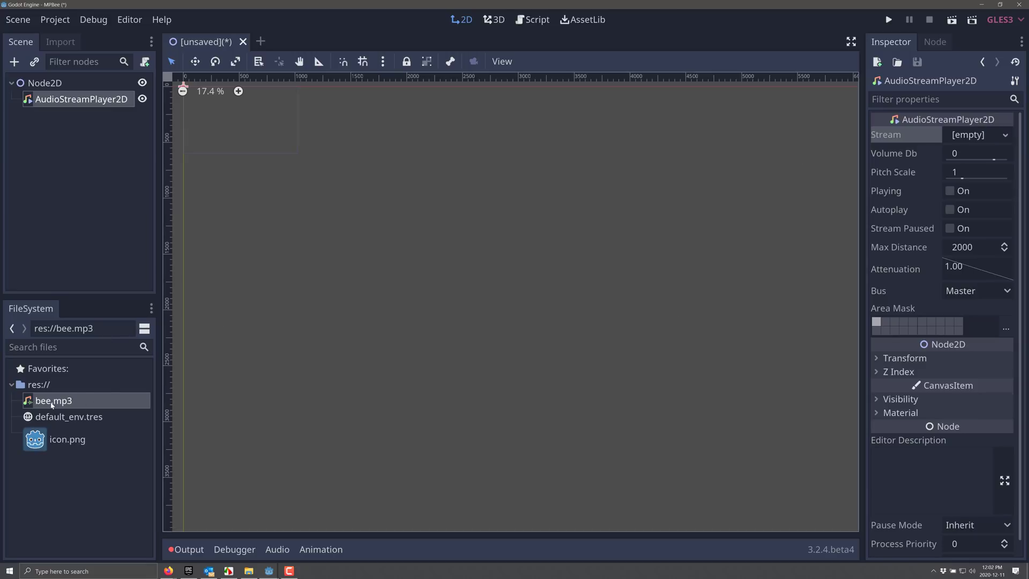
left_click_drag(52, 404, 966, 139)
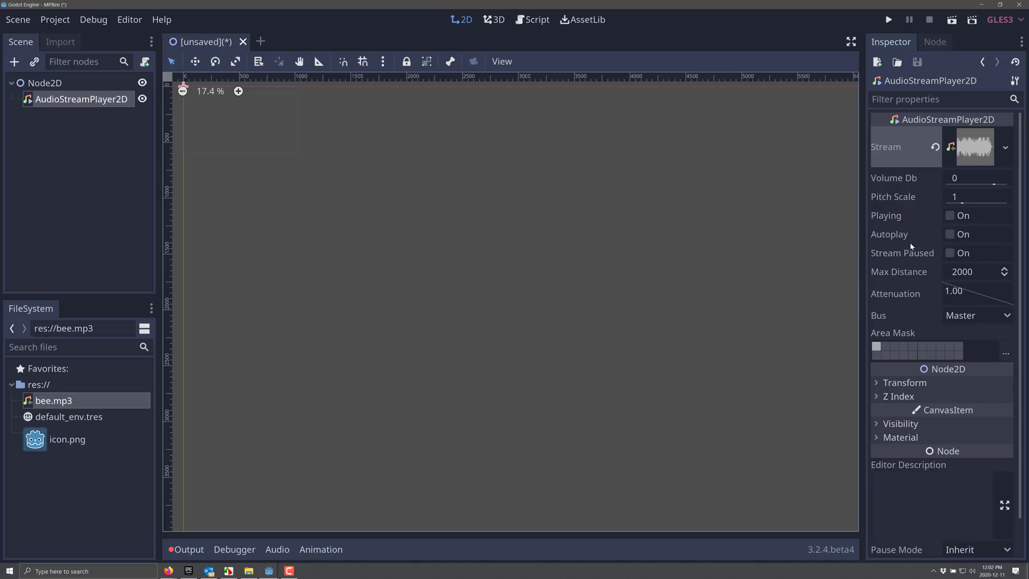
left_click(950, 215)
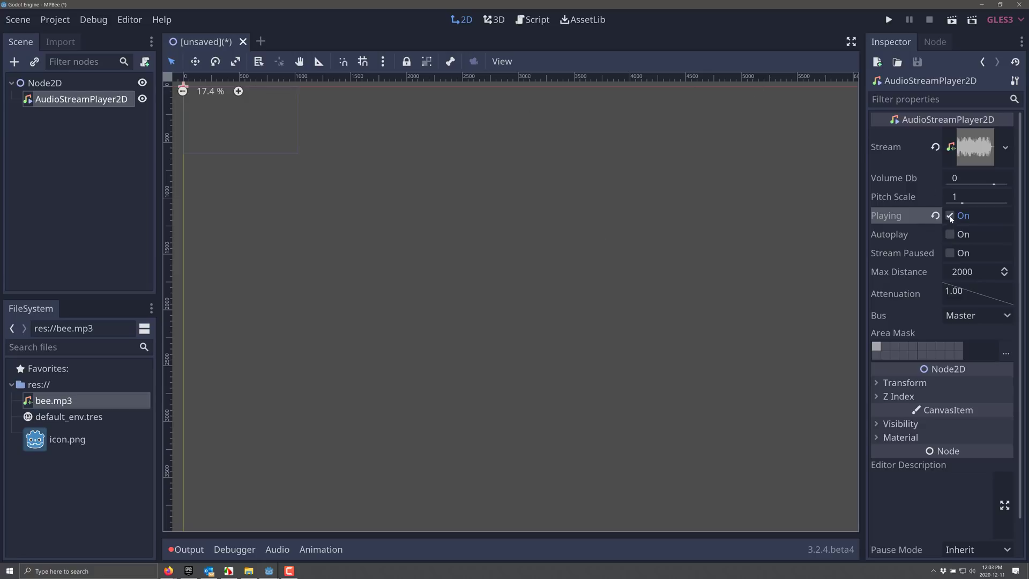
left_click(951, 217)
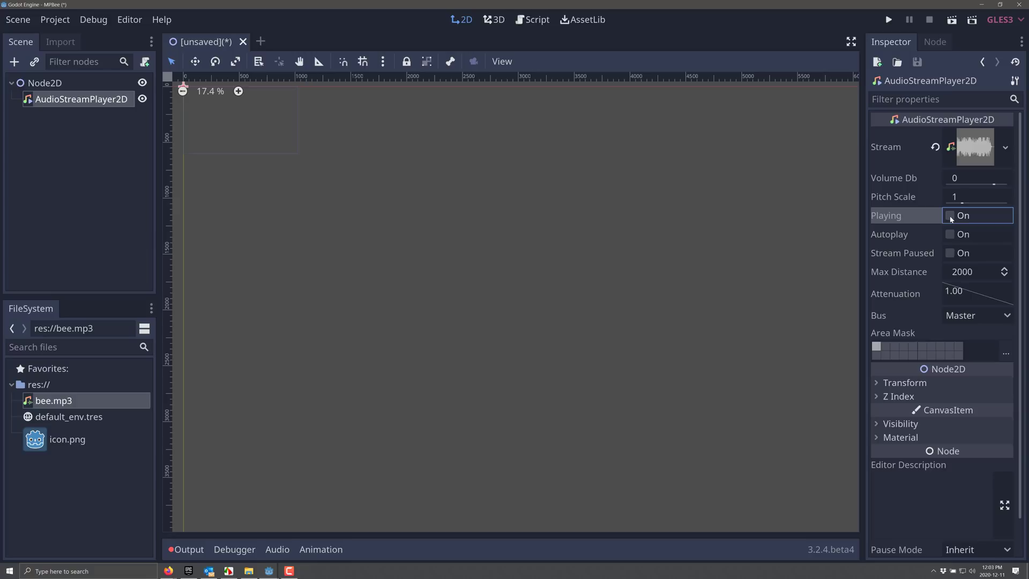
Return to the beta 4 release notes and select the 2D batching for GLES3 highlight.
key("alt+Tab")
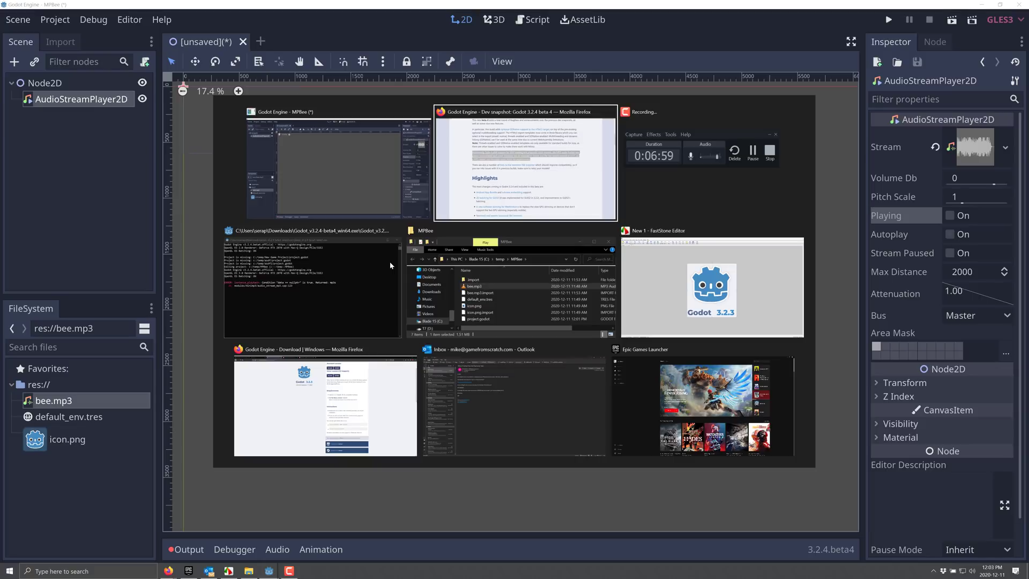
scroll(551, 385, "down", 3)
scroll(550, 385, "down", 2)
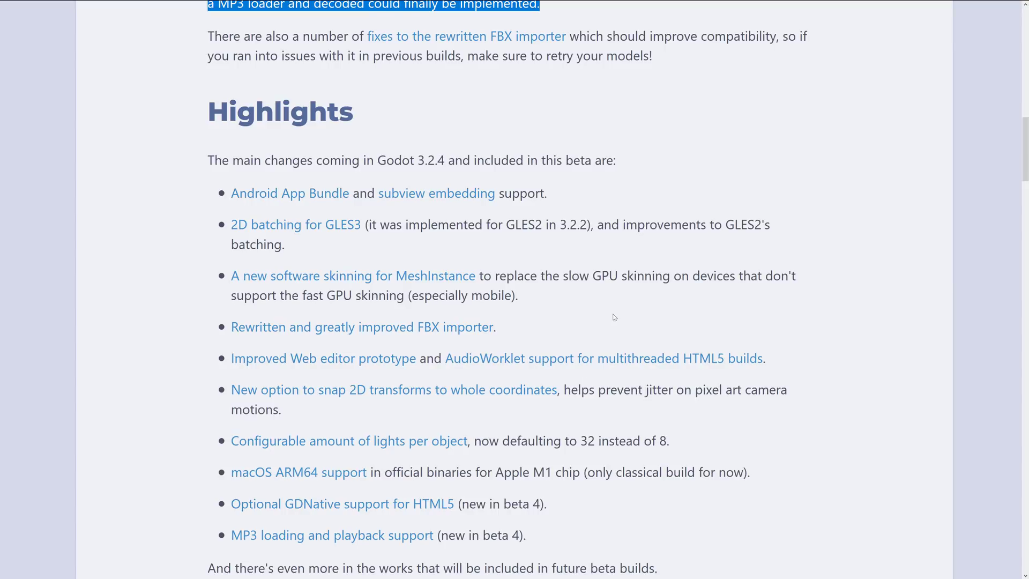
scroll(613, 316, "down", 1)
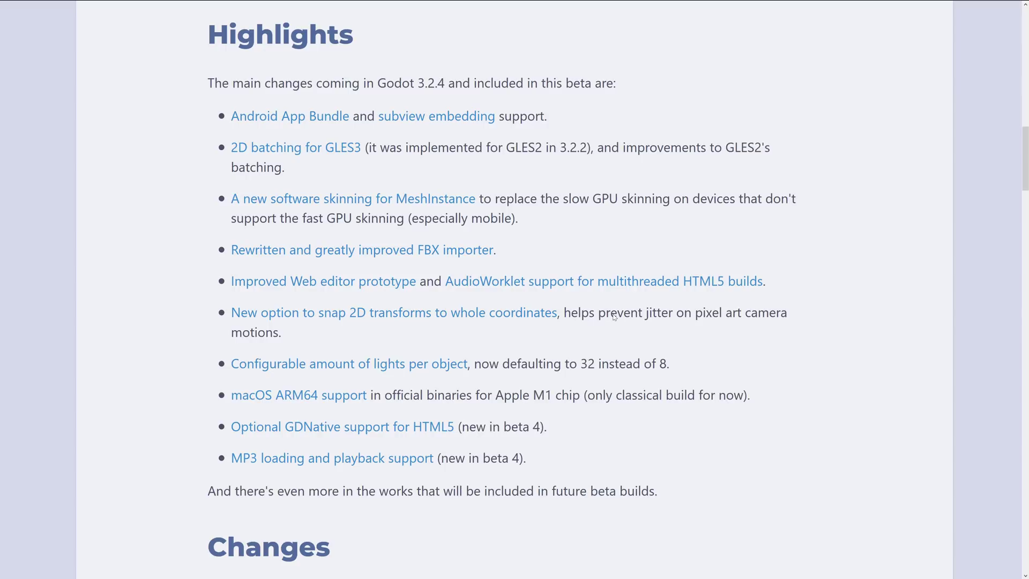
left_click_drag(311, 173, 333, 150)
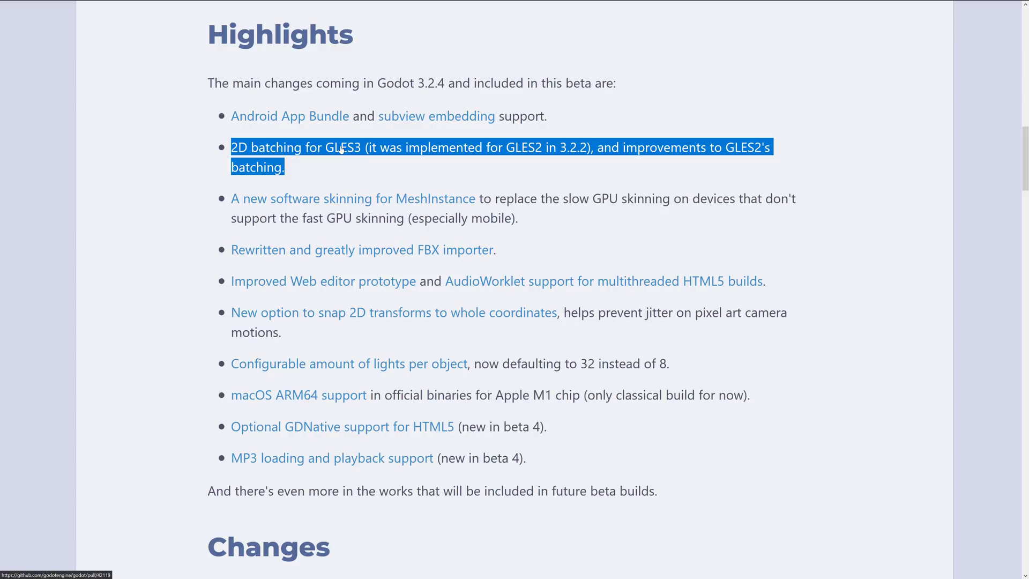
Select the Apple M1 build note and the lights-per-object bullet in the Highlights list.
scroll(551, 214, "down", 1)
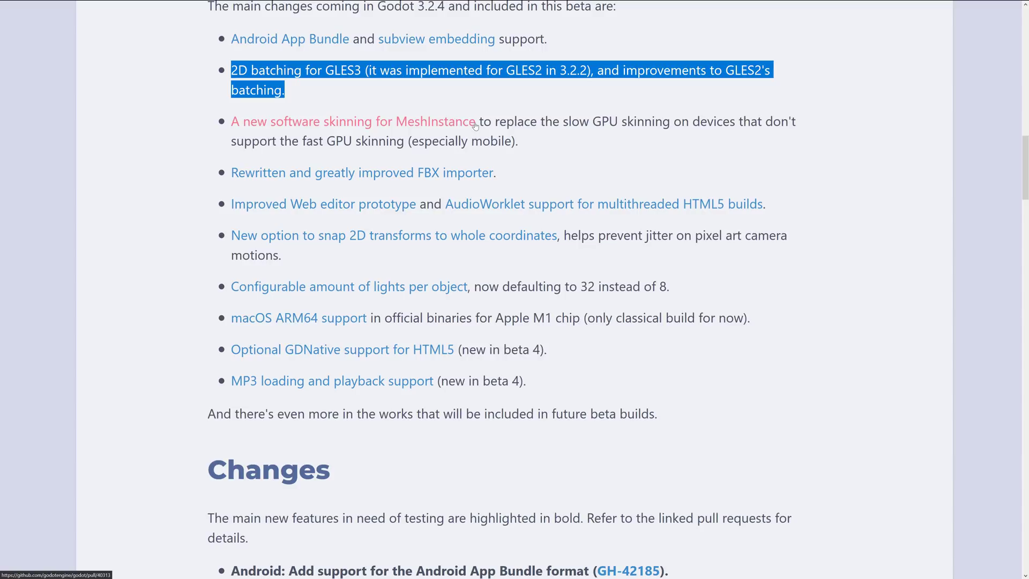
scroll(641, 179, "down", 1)
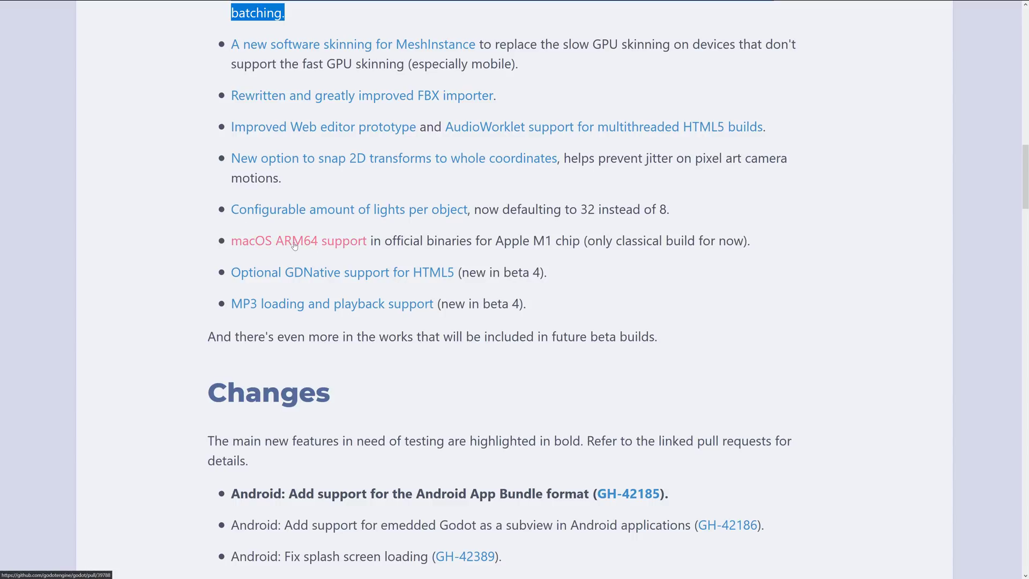
double_click(538, 241)
left_click_drag(772, 240, 563, 246)
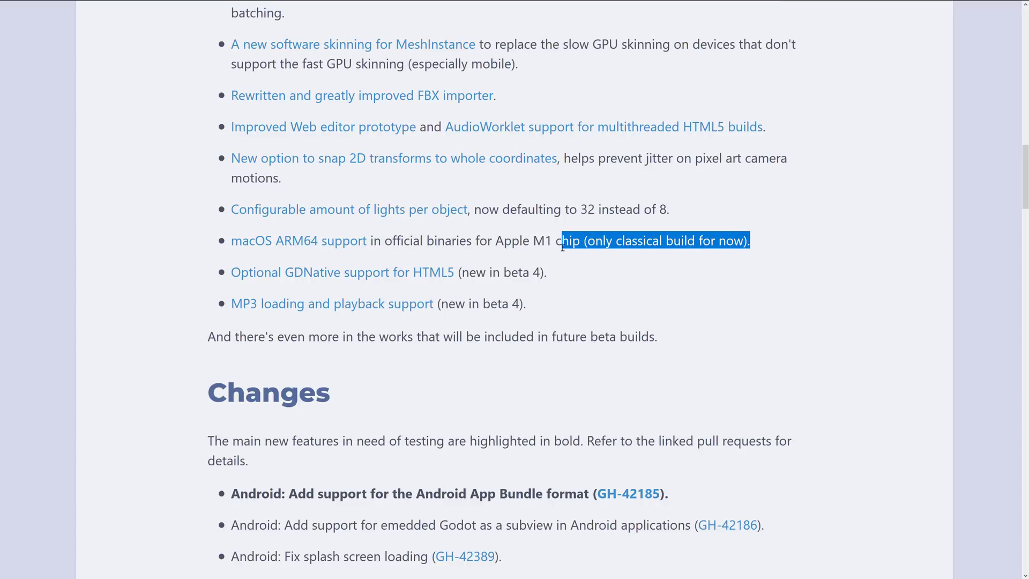
left_click(666, 214)
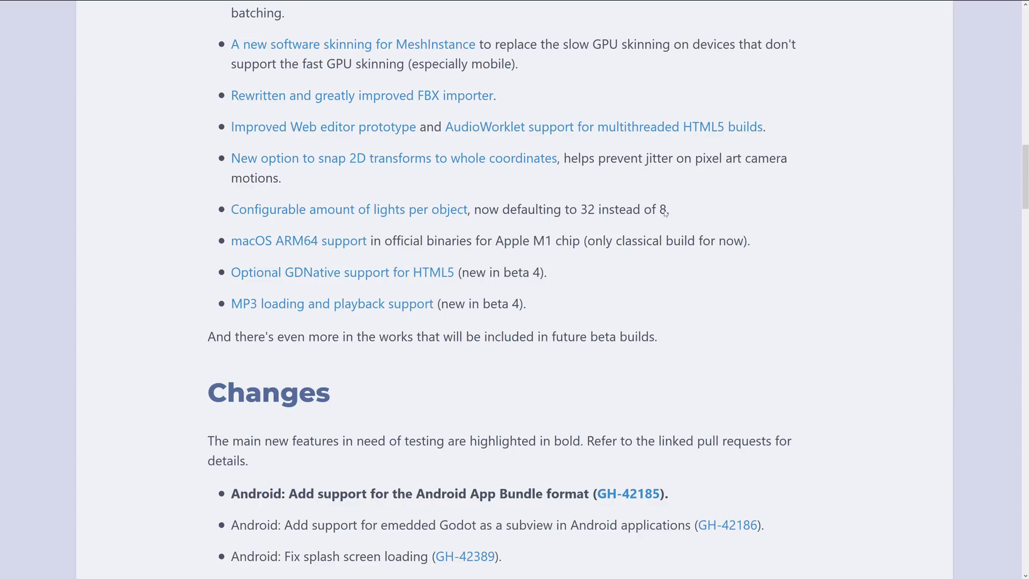
triple_click(432, 209)
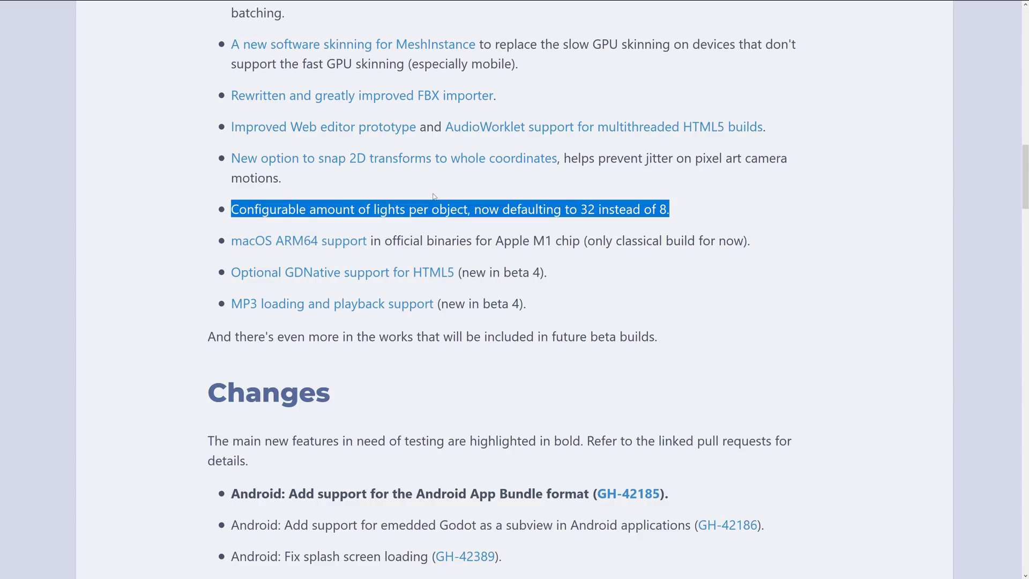
left_click(668, 206)
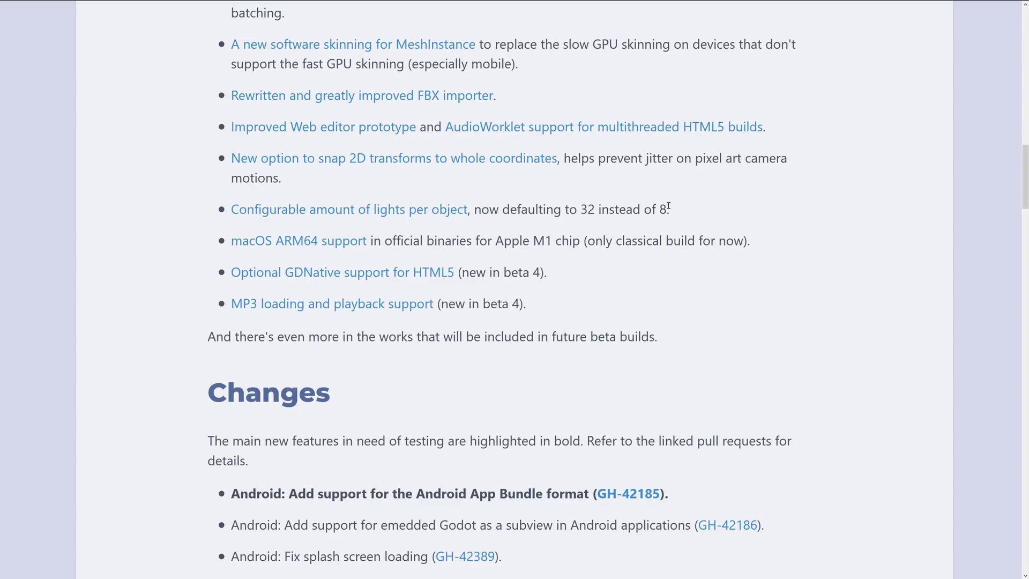
Select the GDNative for HTML5 and MP3 loading and playback lines, peeking briefly at Changes.
scroll(813, 198, "down", 2)
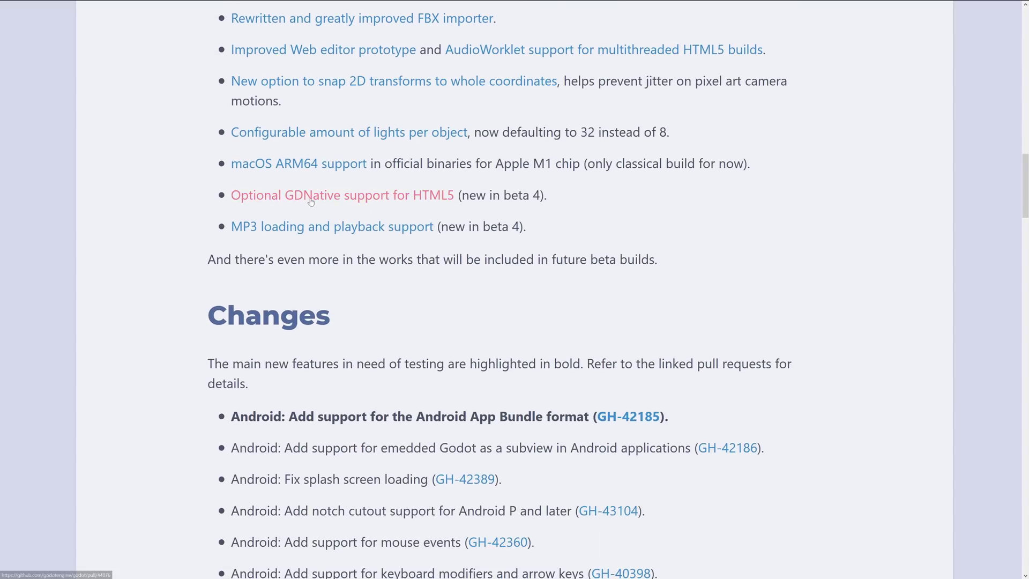
triple_click(586, 208)
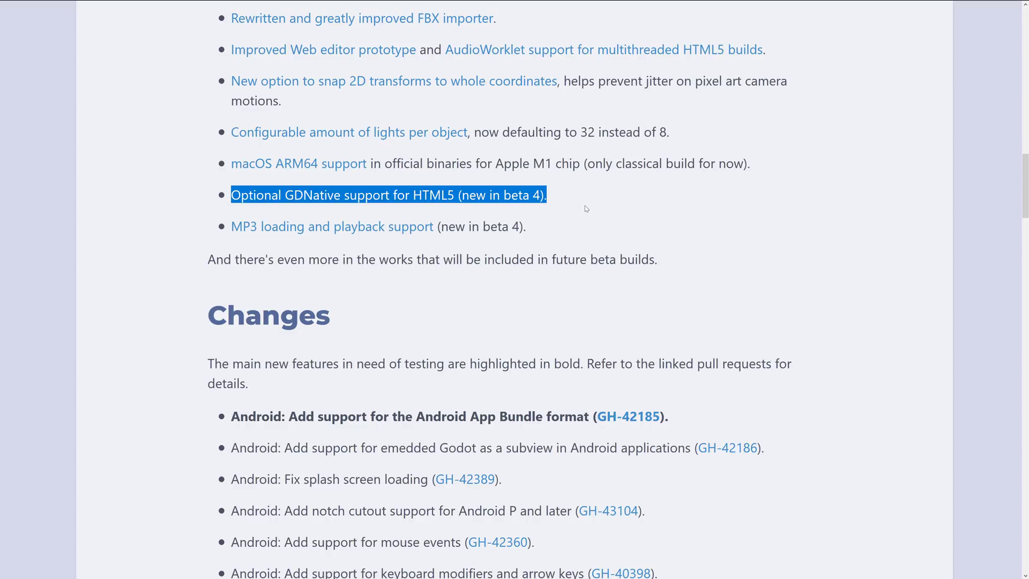
left_click_drag(588, 228, 193, 216)
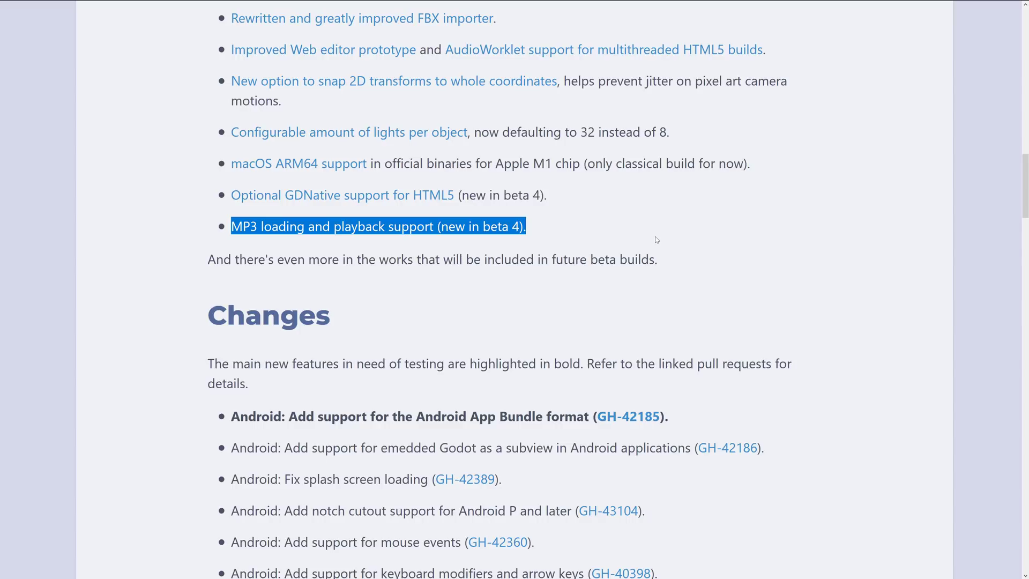
scroll(657, 239, "down", 7)
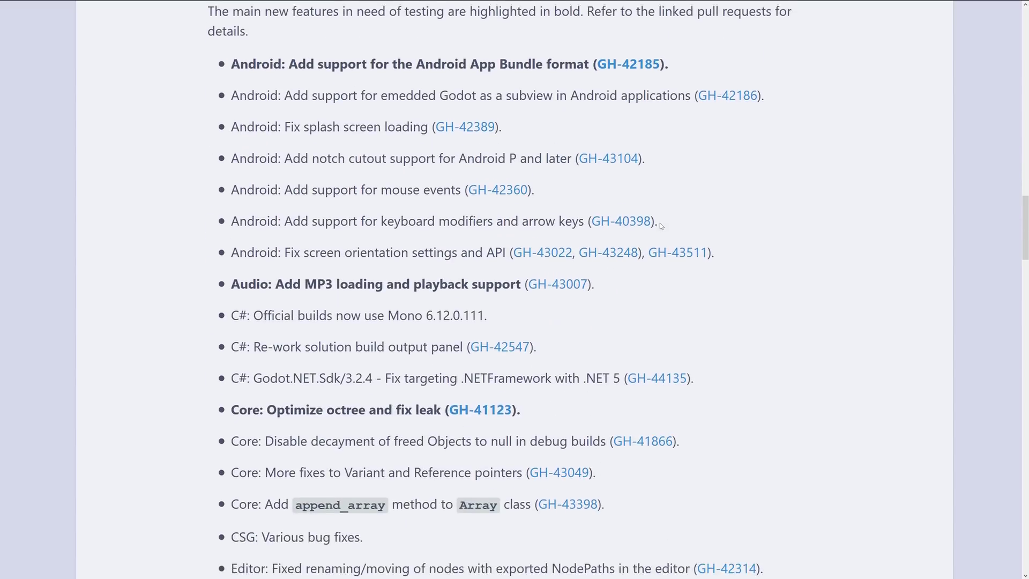
scroll(660, 221, "down", 14)
scroll(660, 221, "up", 9)
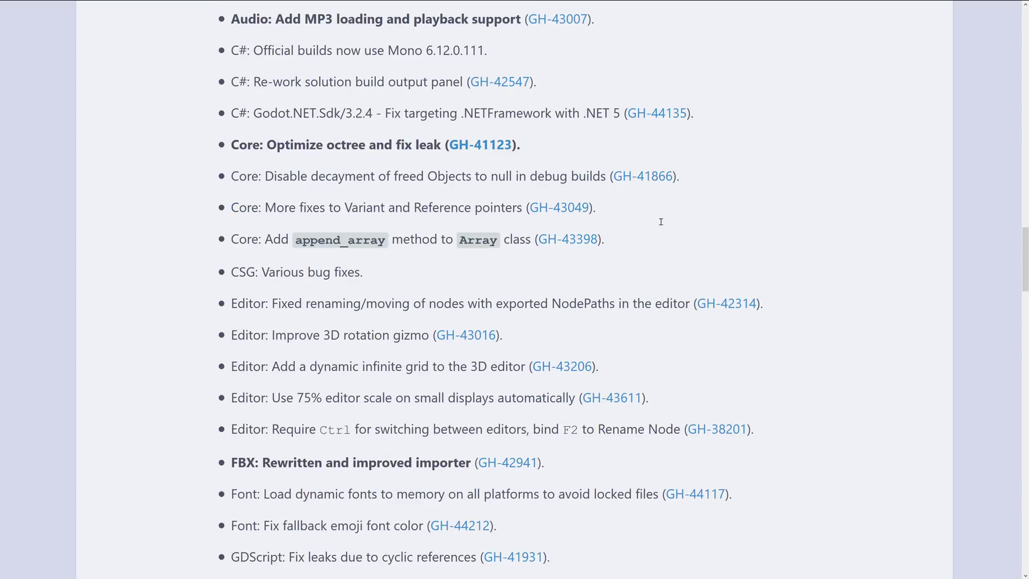
scroll(660, 221, "up", 10)
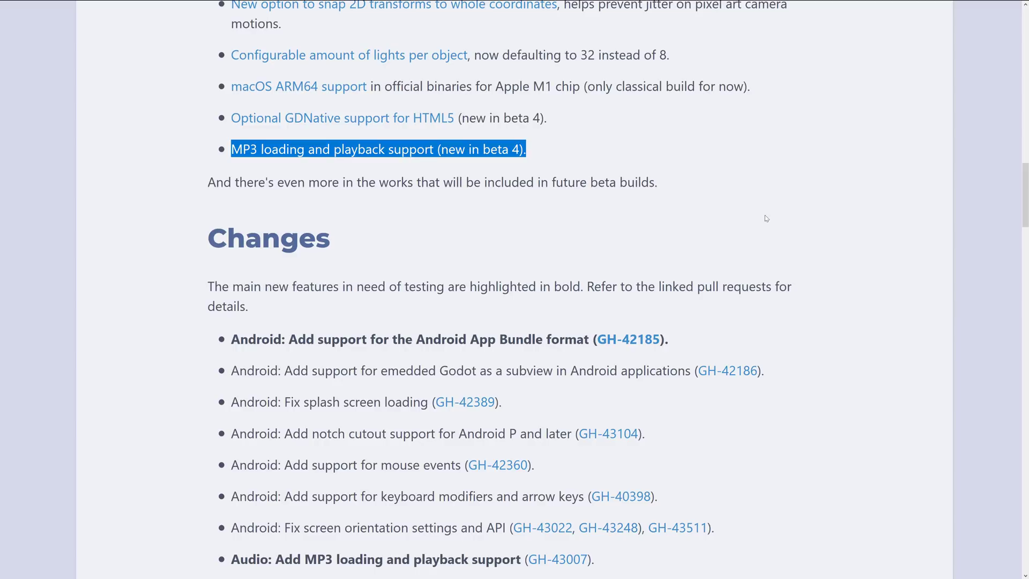
Select changelog entries in turn: Android App Bundle, the MP3 Audio change, Core octree optimisation, and others.
scroll(767, 217, "down", 1)
double_click(327, 262)
left_click_drag(327, 262, 616, 293)
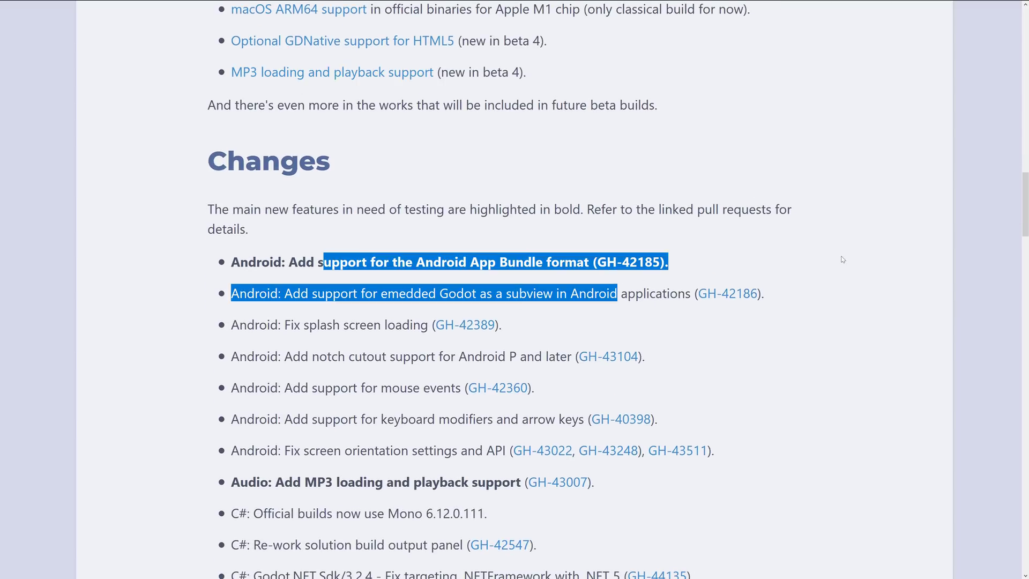
left_click(792, 222)
scroll(626, 283, "down", 2)
left_click_drag(284, 327, 479, 327)
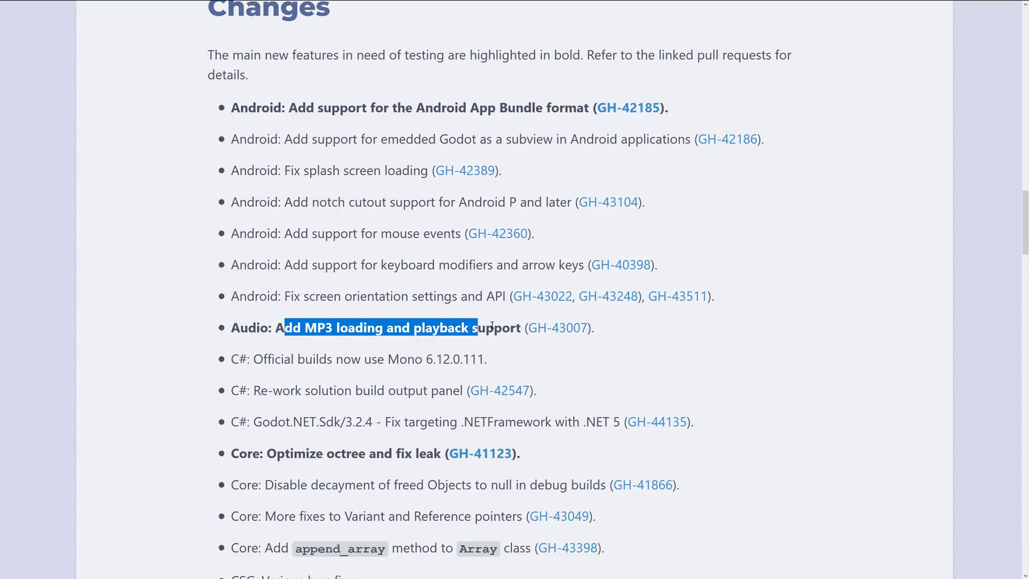
scroll(479, 327, "down", 3)
left_click_drag(293, 222, 459, 222)
scroll(460, 221, "down", 4)
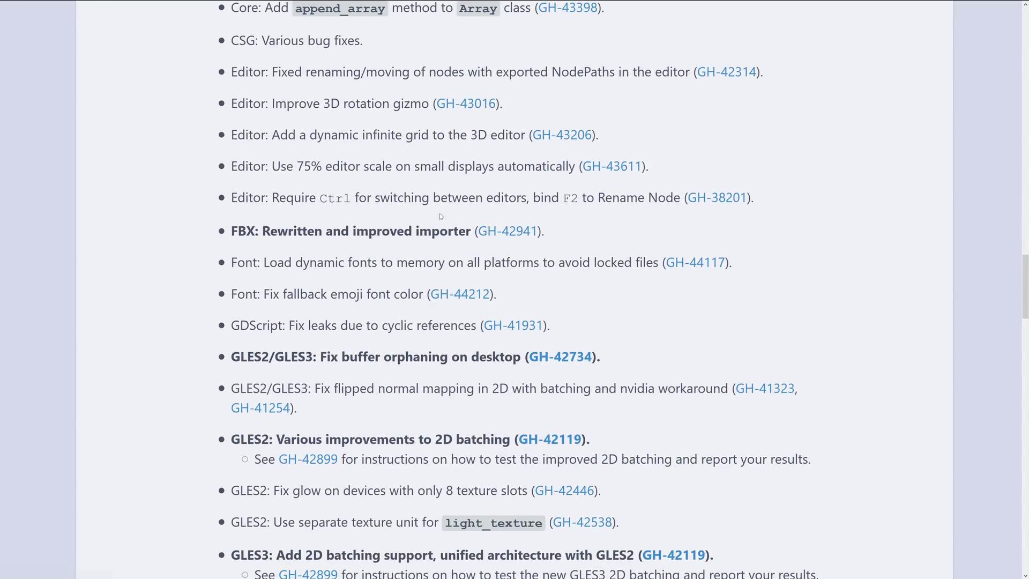
left_click_drag(263, 230, 453, 228)
scroll(453, 228, "down", 2)
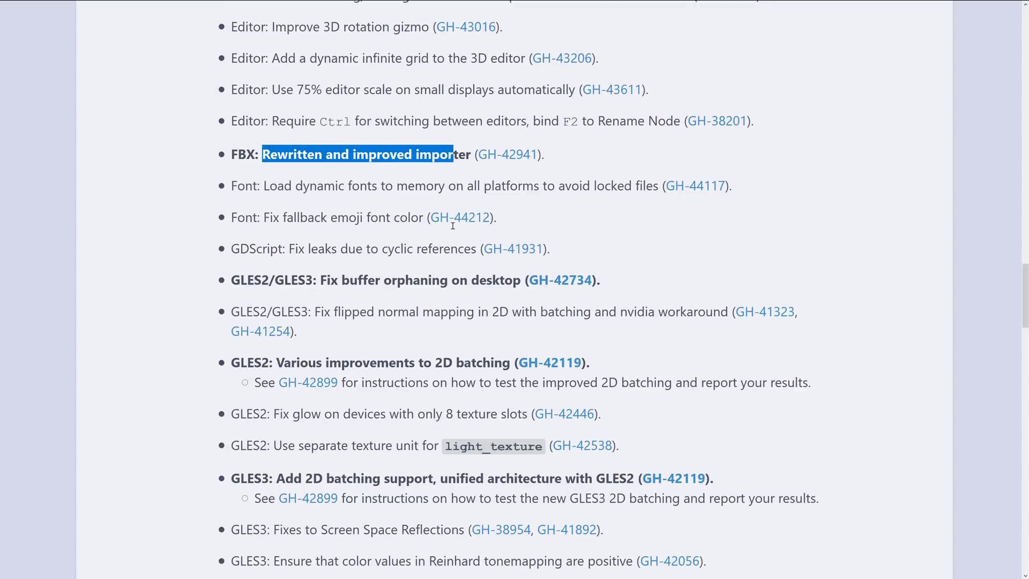
left_click_drag(284, 203, 480, 214)
Scroll to the end of the changelog until the Downloads and Bug reports headings appear.
scroll(292, 172, "down", 1)
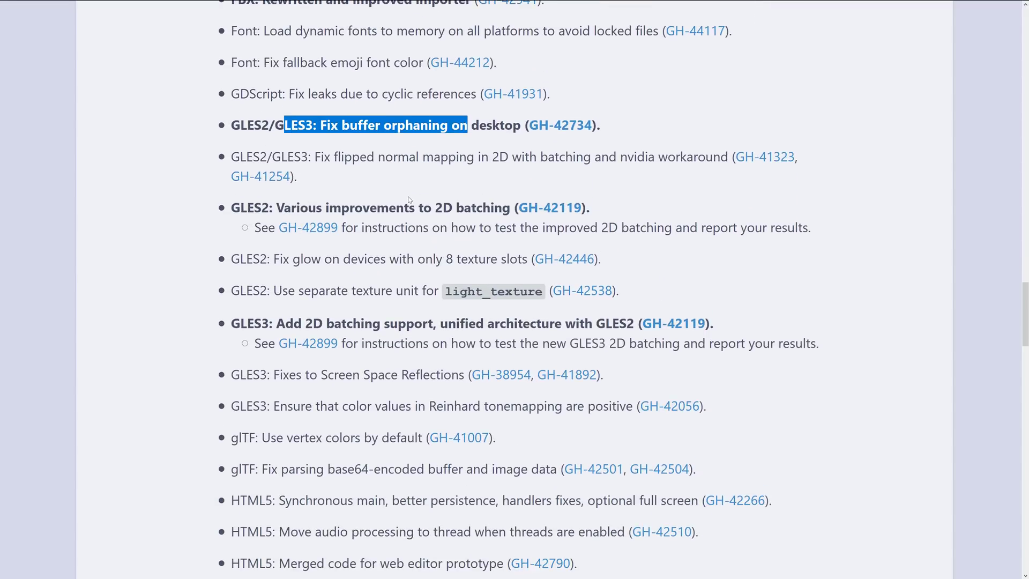
scroll(461, 238, "down", 1)
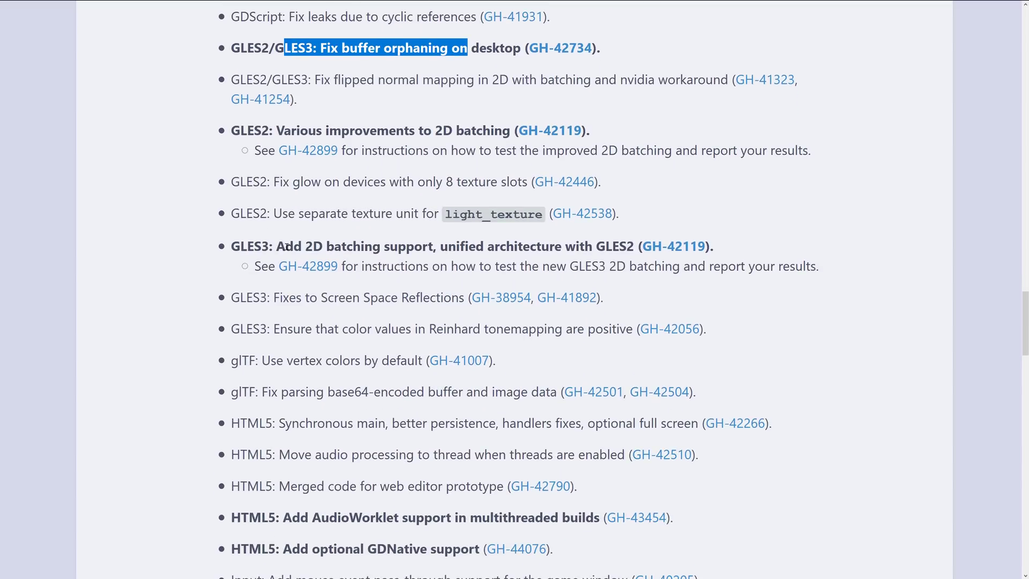
scroll(460, 238, "down", 3)
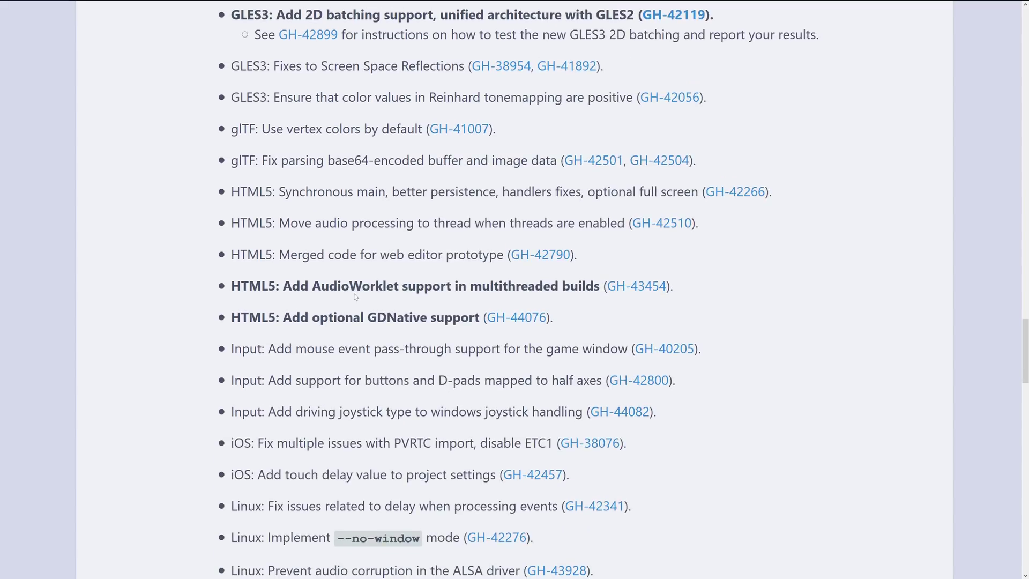
scroll(410, 255, "down", 1)
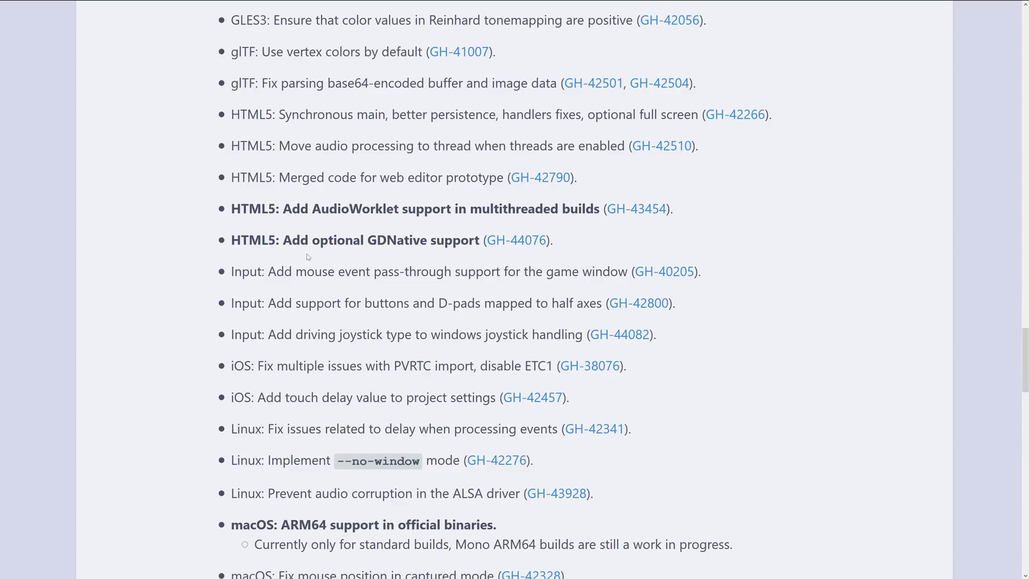
scroll(526, 261, "down", 1)
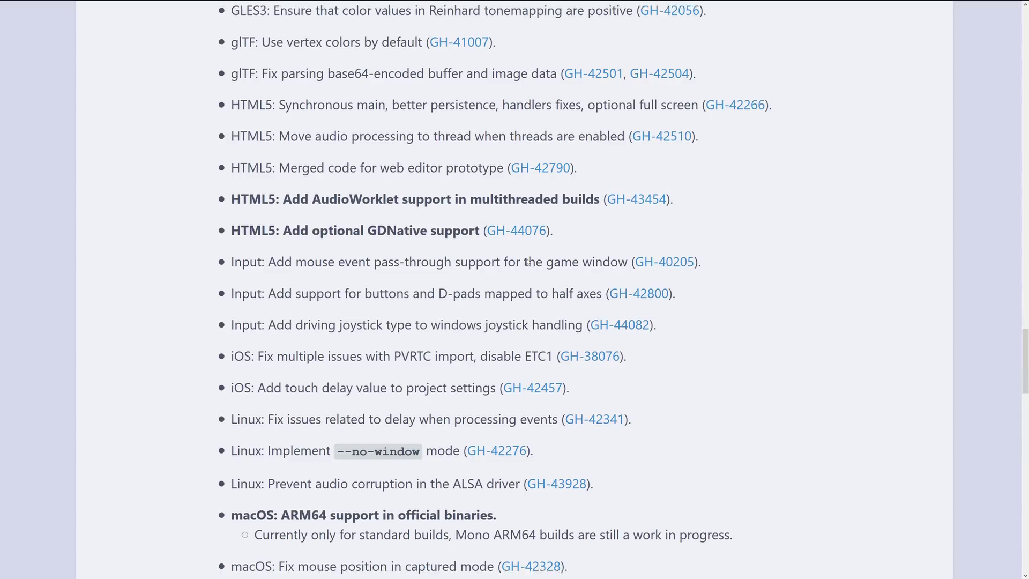
scroll(527, 261, "down", 2)
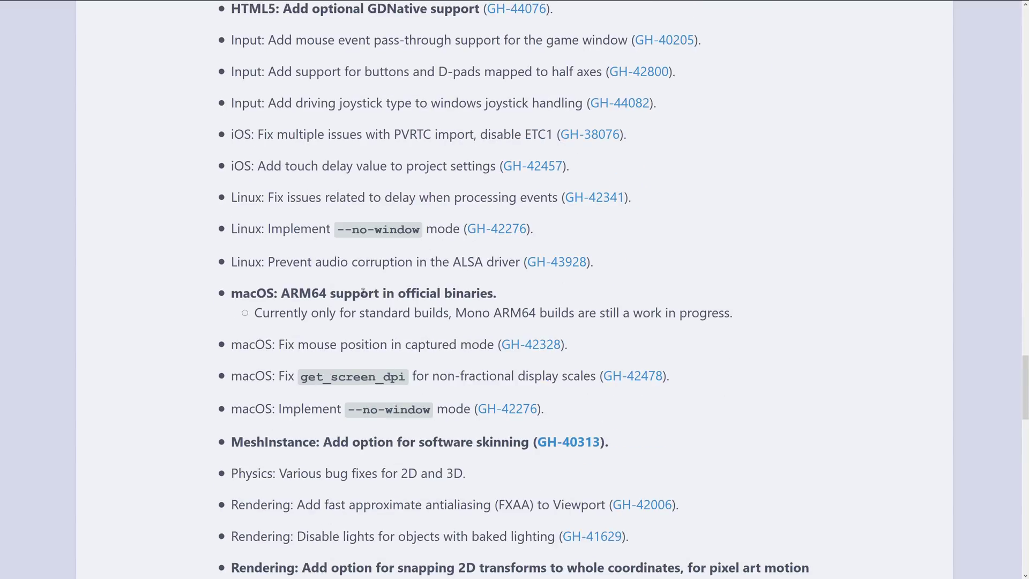
scroll(421, 279, "down", 5)
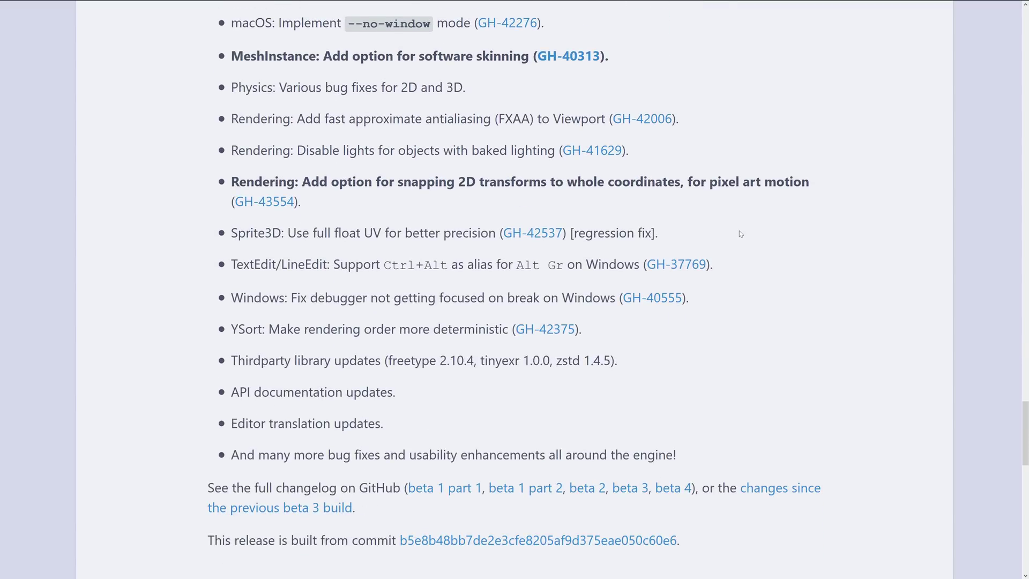
scroll(738, 231, "down", 4)
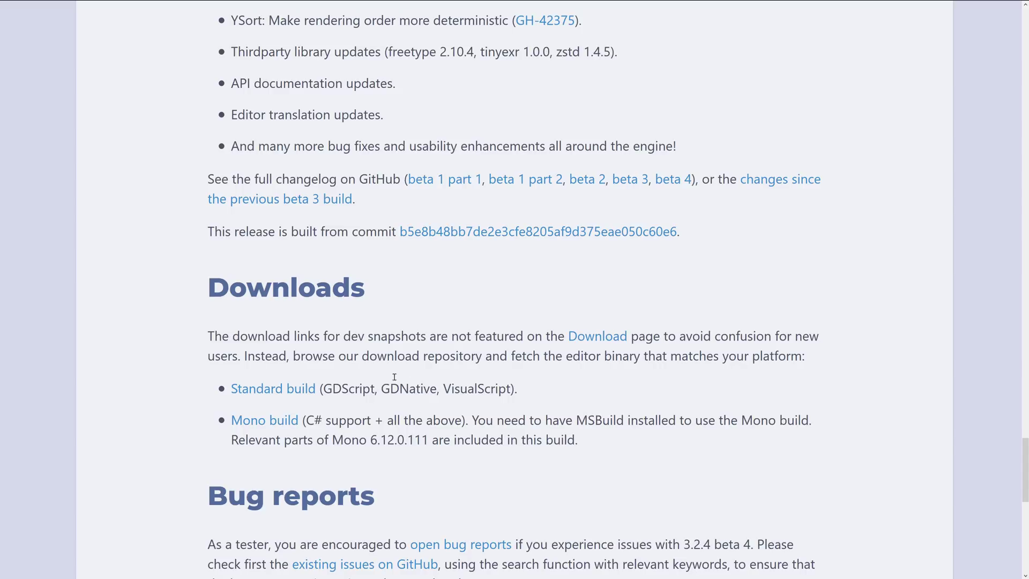
left_click_drag(207, 358, 739, 440)
left_click(739, 441)
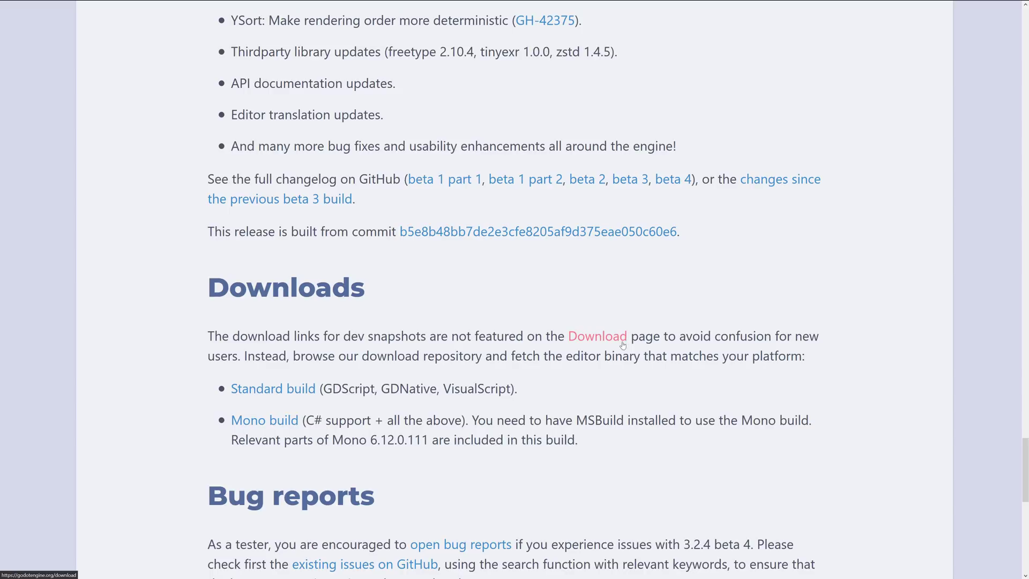
scroll(603, 342, "up", 20)
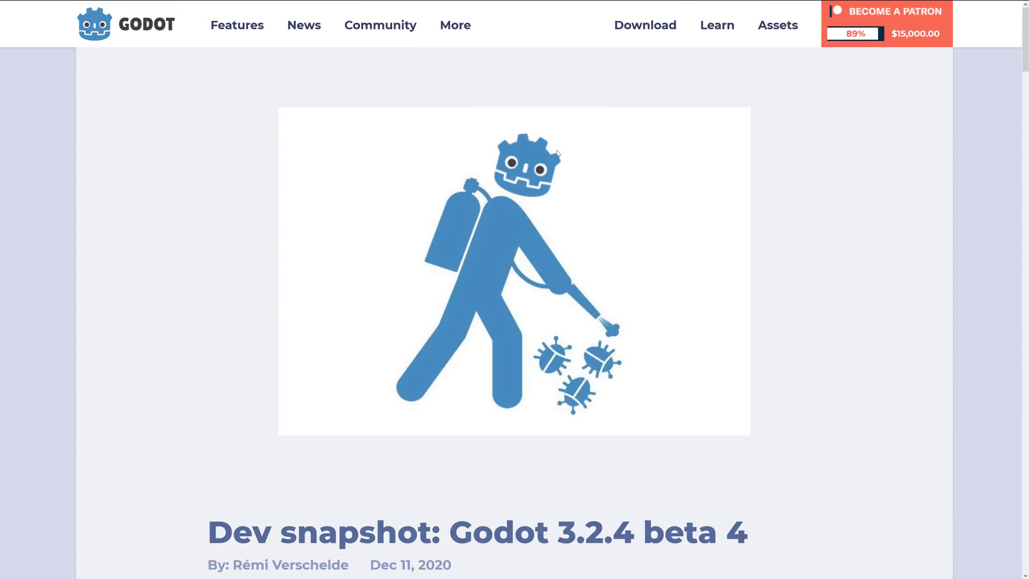
scroll(662, 258, "down", 20)
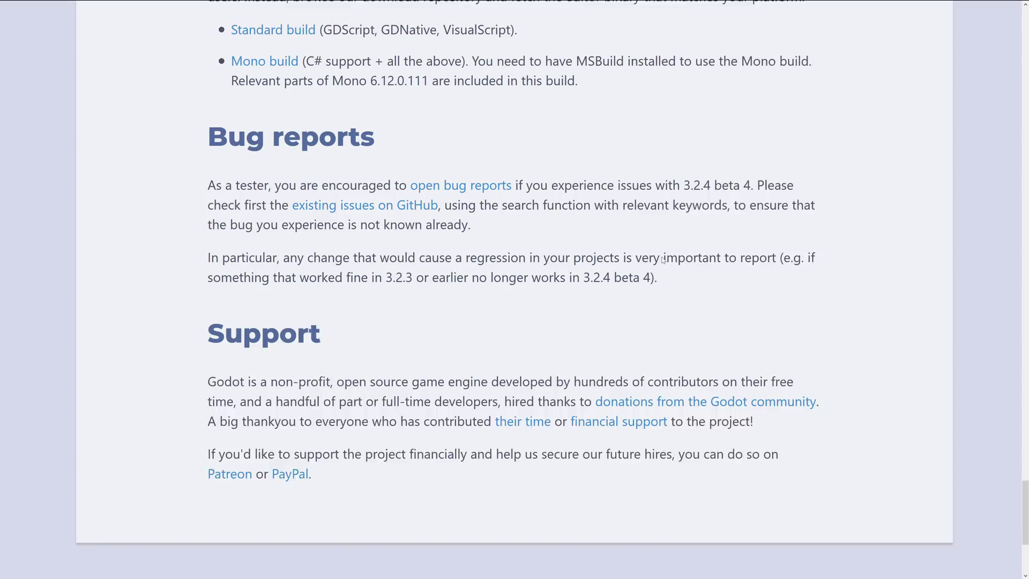
scroll(662, 258, "up", 2)
scroll(662, 258, "up", 3)
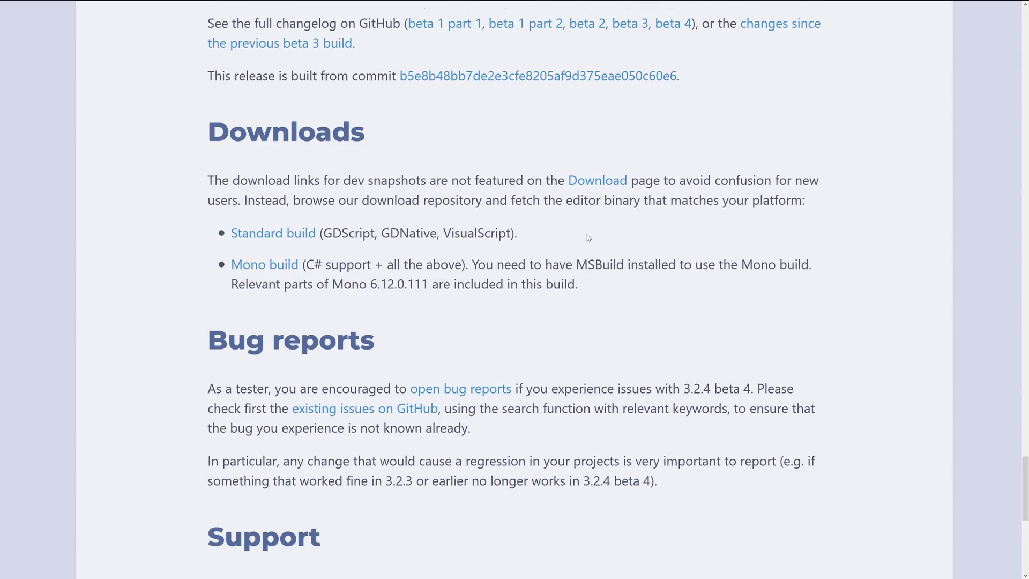
Switch to File Explorer, open Downloads, and select the Godot_v3.2.4-beta4 executable.
key("alt+Tab")
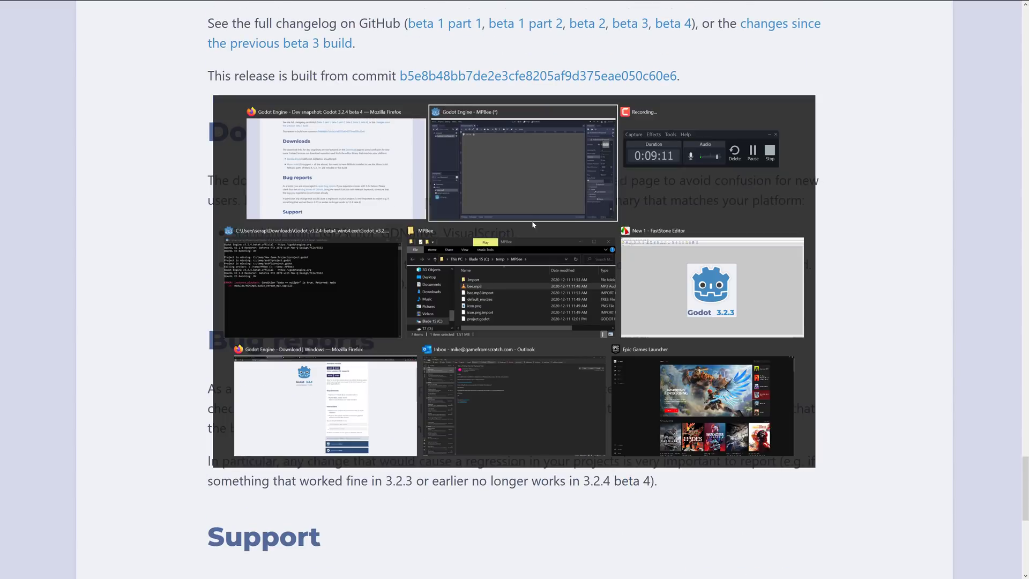
key("alt+Tab")
key("alt+Tab")
key("alt+Tab")
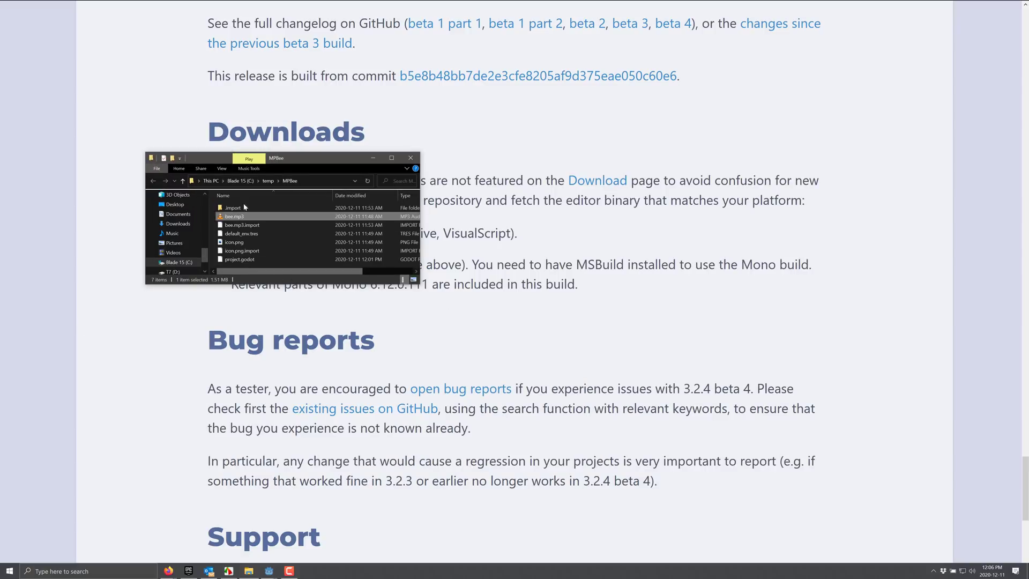
left_click(179, 225)
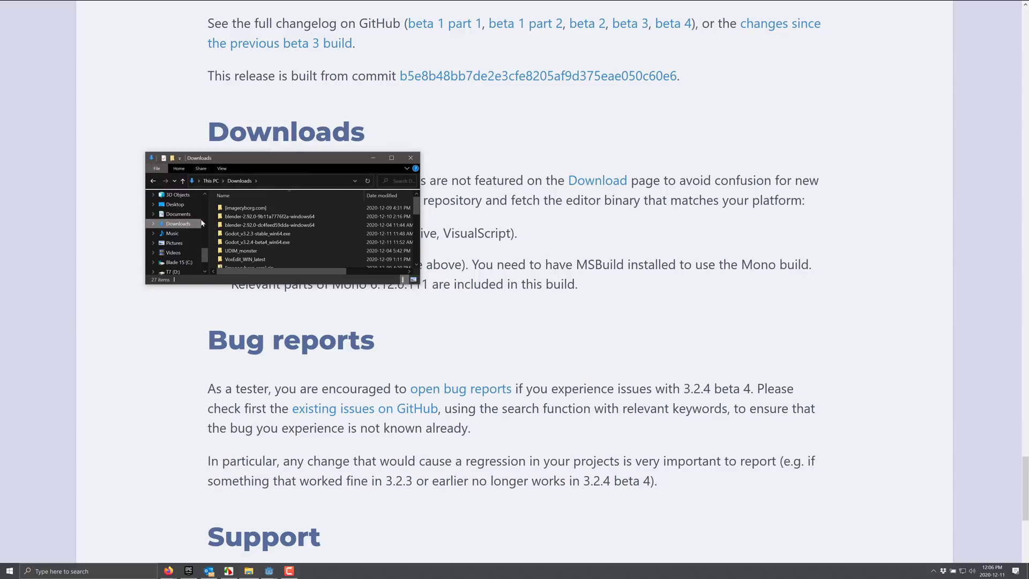
left_click(276, 235)
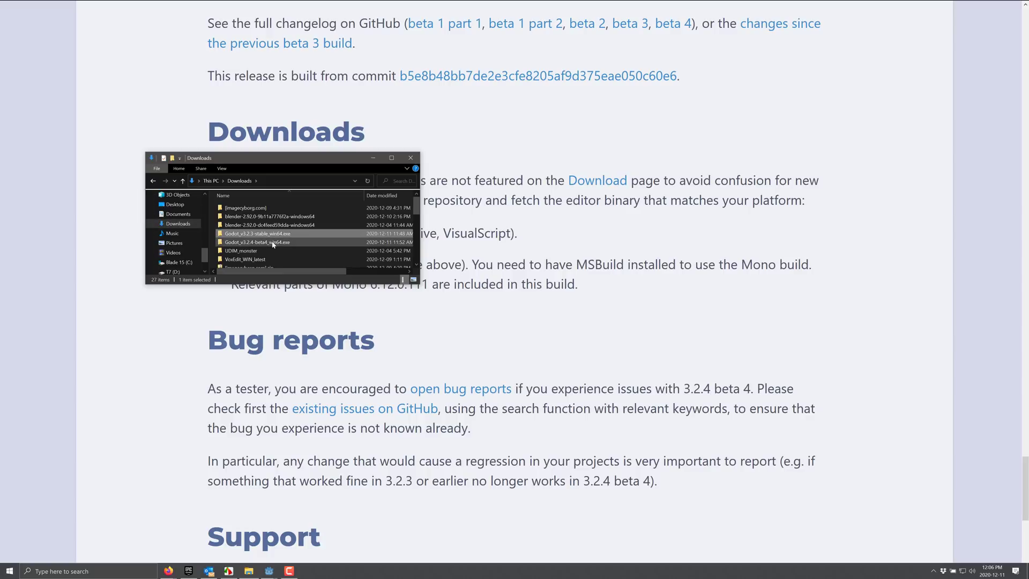
left_click(273, 243)
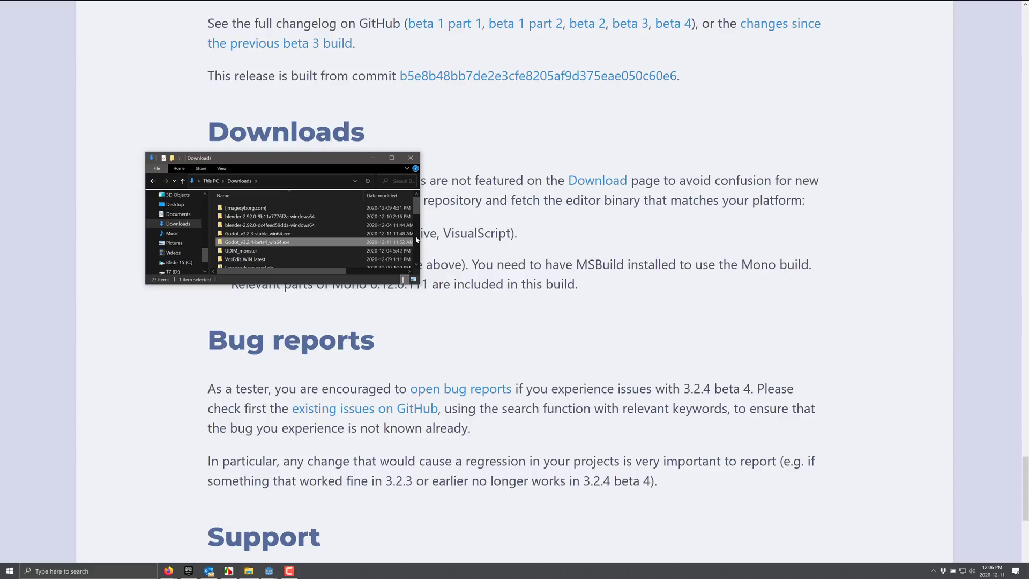
Back in Firefox, leave fullscreen and scroll the beta 4 post to its Highlights list of 3.2.4 changes.
left_click(813, 232)
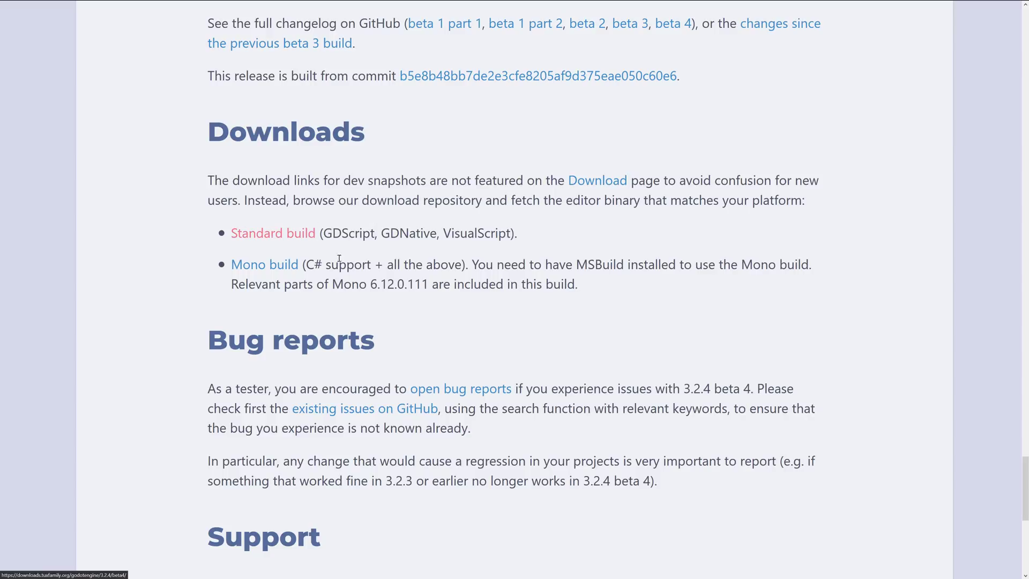
key("Home")
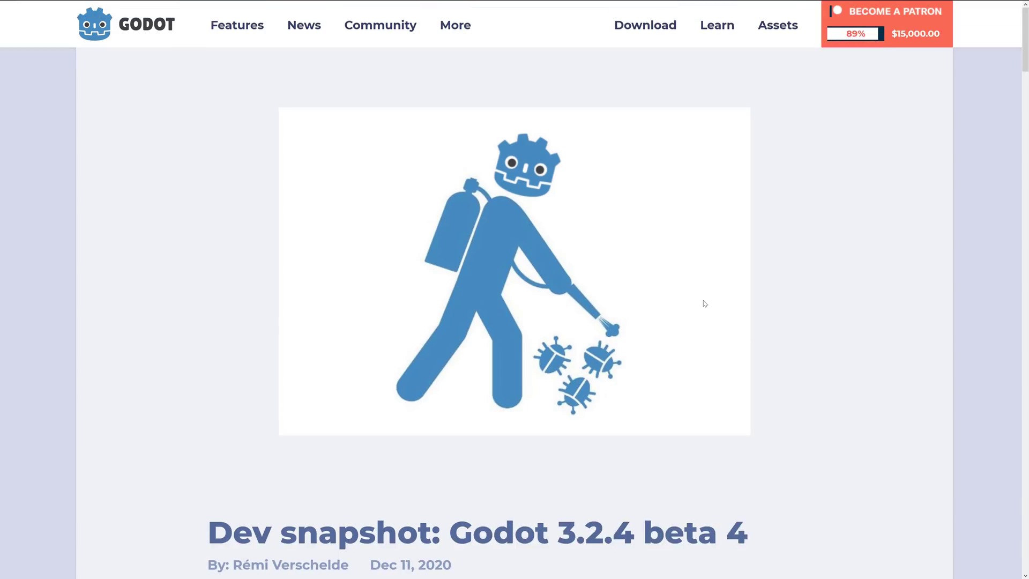
key("F11")
scroll(822, 288, "down", 15)
scroll(820, 283, "up", 3)
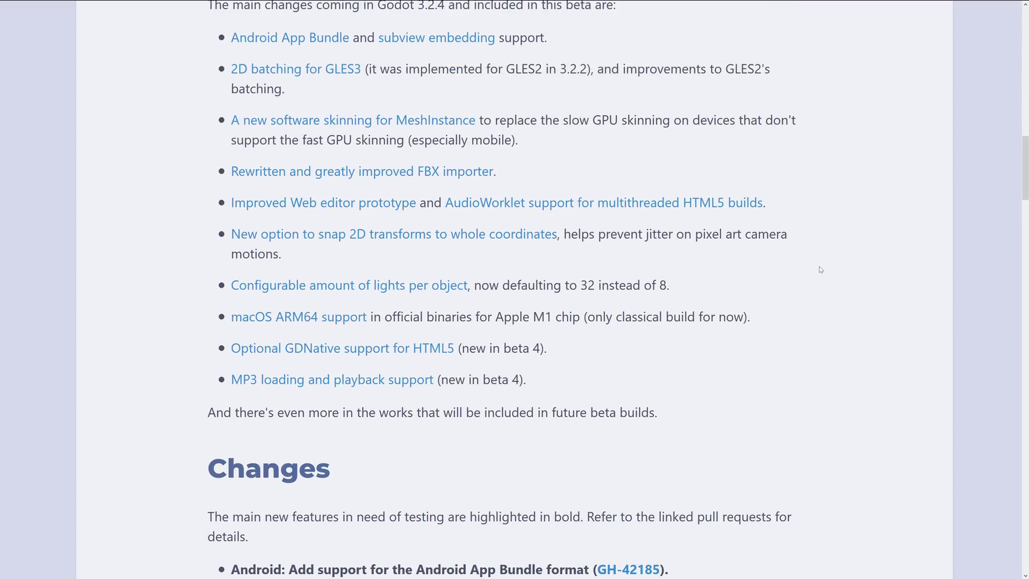